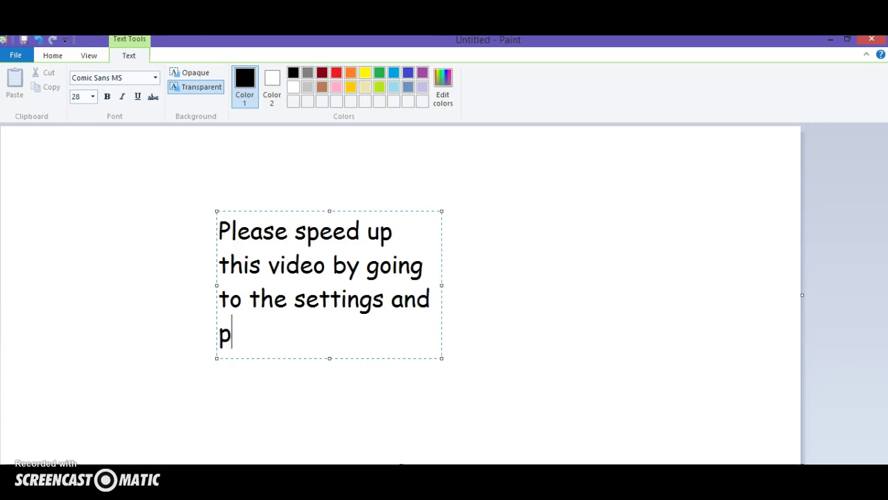
Finish the speed-up message with "press 2", then clear the whole message from the text box
{"action": "type", "text": "ress 2"}
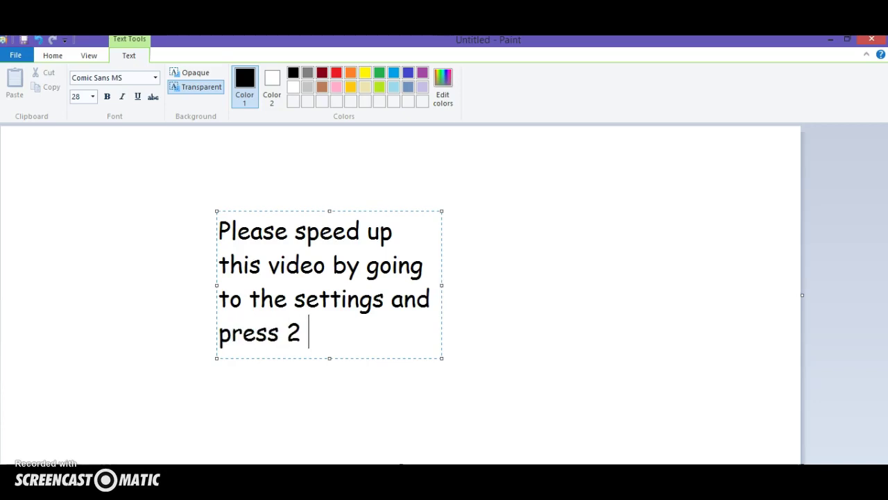
{"action": "key", "text": "BackSpace"}
{"action": "key", "text": "BackSpace"}
{"action": "key", "text": "BackSpace"}
{"action": "key", "text": "BackSpace"}
{"action": "key", "text": "BackSpace"}
{"action": "key", "text": "BackSpace"}
{"action": "key", "text": "BackSpace"}
{"action": "key", "text": "BackSpace"}
{"action": "key", "text": "BackSpace"}
{"action": "key", "text": "BackSpace"}
{"action": "key", "text": "BackSpace"}
{"action": "key", "text": "BackSpace"}
{"action": "key", "text": "BackSpace"}
{"action": "key", "text": "BackSpace"}
{"action": "key", "text": "BackSpace"}
{"action": "key", "text": "BackSpace"}
{"action": "key", "text": "BackSpace"}
{"action": "key", "text": "BackSpace"}
{"action": "key", "text": "BackSpace"}
{"action": "key", "text": "BackSpace"}
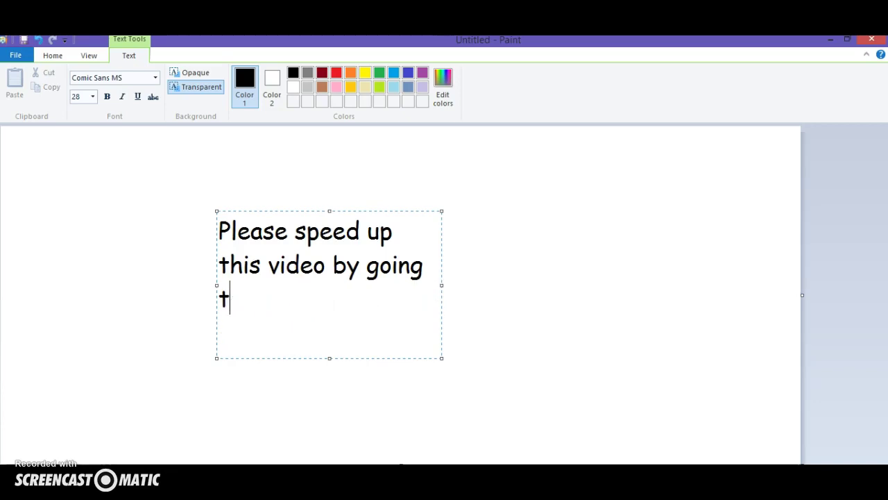
{"action": "key", "text": "BackSpace"}
{"action": "key", "text": "BackSpace"}
{"action": "key", "text": "BackSpace"}
{"action": "key", "text": "BackSpace"}
{"action": "key", "text": "BackSpace"}
{"action": "key", "text": "BackSpace"}
{"action": "key", "text": "BackSpace"}
{"action": "key", "text": "BackSpace"}
{"action": "key", "text": "BackSpace"}
{"action": "key", "text": "BackSpace"}
{"action": "key", "text": "BackSpace"}
{"action": "key", "text": "BackSpace"}
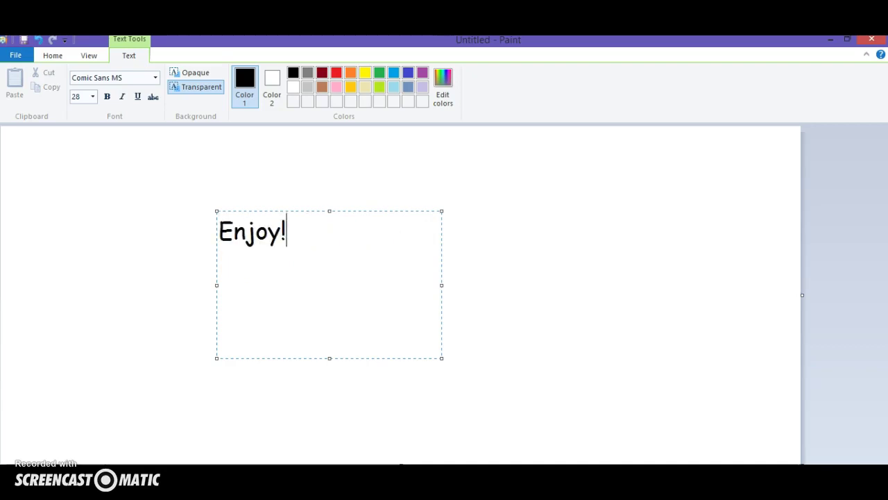
Erase the word "Enjoy!" from the text box on the canvas
{"action": "key", "text": "BackSpace"}
{"action": "key", "text": "BackSpace"}
{"action": "key", "text": "BackSpace"}
{"action": "key", "text": "BackSpace"}
{"action": "key", "text": "BackSpace"}
{"action": "key", "text": "BackSpace"}
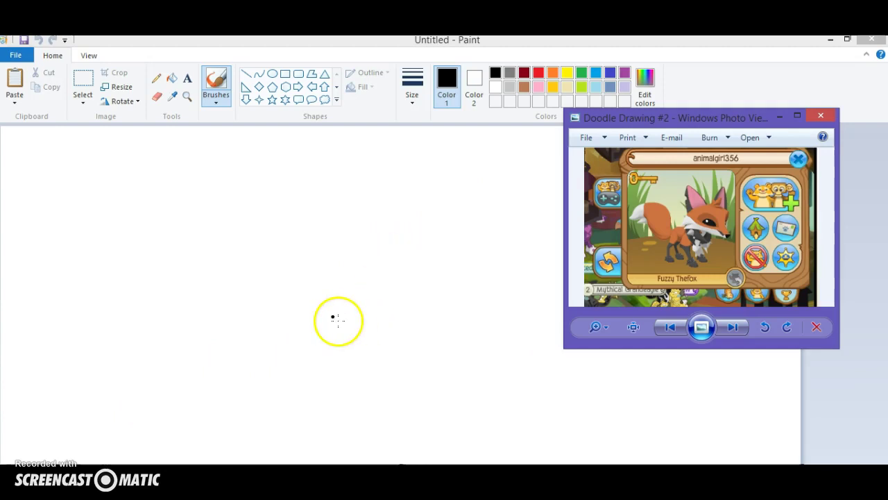
{"action": "mouse_move", "coordinate": [406, 256]}
{"action": "left_mouse_down"}
{"action": "mouse_move", "coordinate": [452, 295]}
{"action": "mouse_move", "coordinate": [449, 310]}
{"action": "mouse_move", "coordinate": [353, 317]}
{"action": "left_mouse_up"}
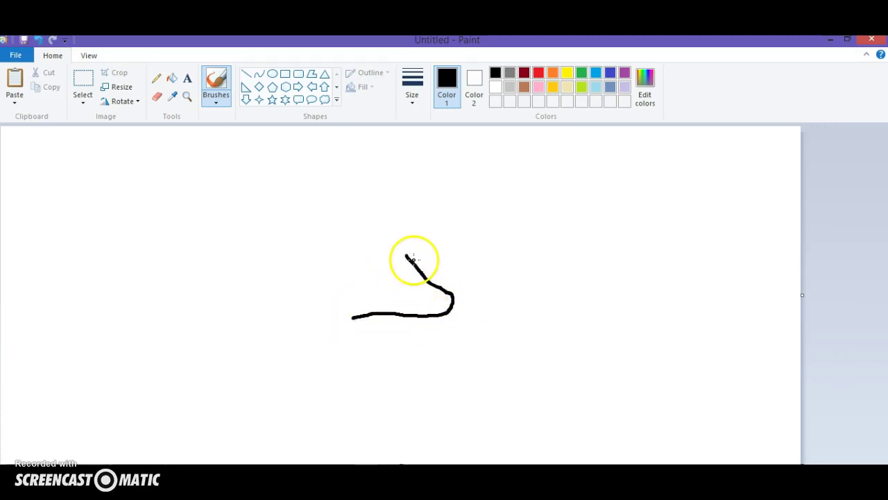
{"action": "mouse_move", "coordinate": [418, 268]}
{"action": "left_mouse_down"}
{"action": "mouse_move", "coordinate": [415, 218]}
{"action": "mouse_move", "coordinate": [400, 199]}
{"action": "mouse_move", "coordinate": [365, 183]}
{"action": "mouse_move", "coordinate": [299, 180]}
{"action": "left_mouse_up"}
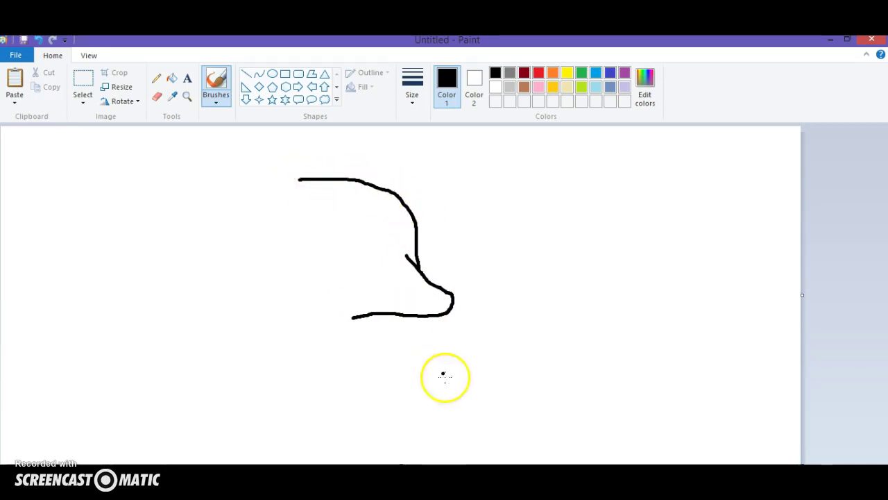
{"action": "mouse_move", "coordinate": [393, 311]}
{"action": "left_mouse_down"}
{"action": "mouse_move", "coordinate": [362, 300]}
{"action": "mouse_move", "coordinate": [396, 312]}
{"action": "left_mouse_up"}
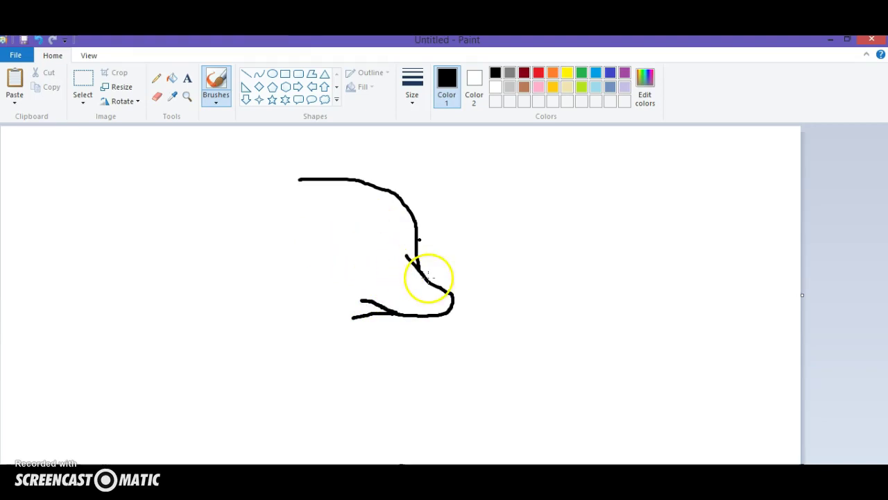
{"action": "left_click", "coordinate": [40, 42]}
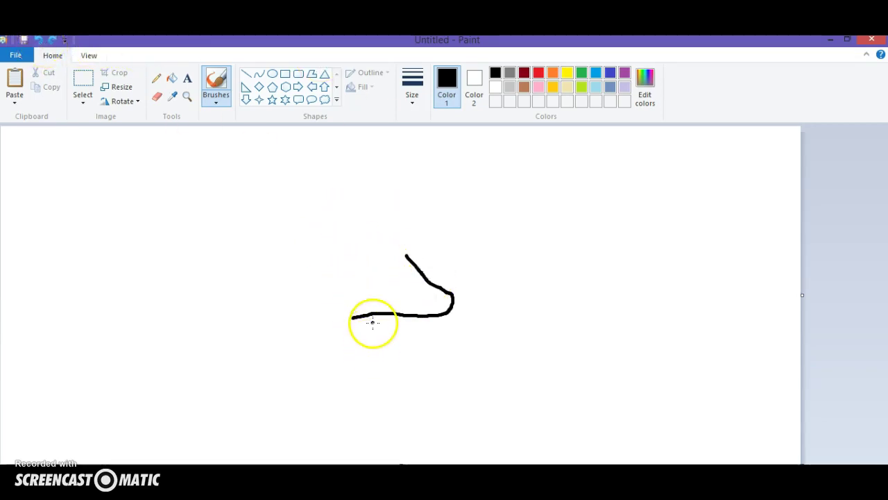
{"action": "mouse_move", "coordinate": [371, 316]}
{"action": "left_mouse_down"}
{"action": "mouse_move", "coordinate": [356, 326]}
{"action": "mouse_move", "coordinate": [351, 361]}
{"action": "mouse_move", "coordinate": [368, 387]}
{"action": "left_mouse_up"}
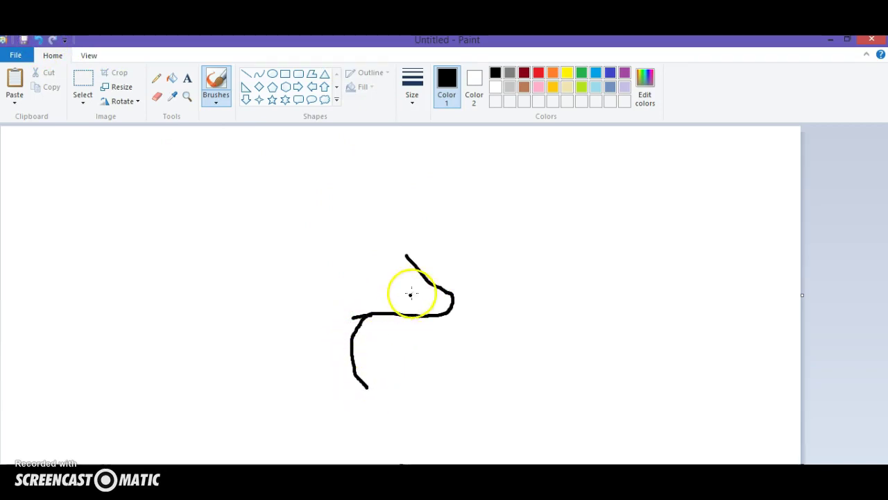
{"action": "left_click", "coordinate": [35, 42]}
{"action": "left_click", "coordinate": [36, 42]}
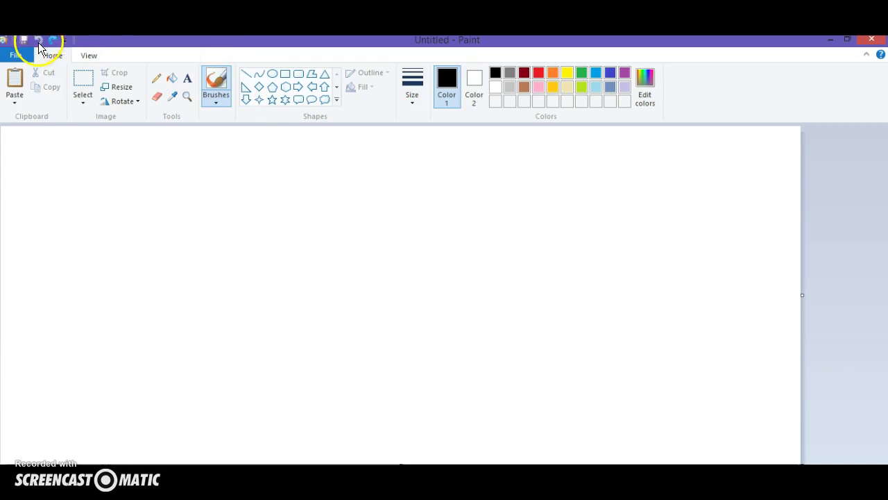
Draw a left-facing fox head in black: a pointed snout with jaw line, a rounded forehead and a half-moon eye outline
{"action": "mouse_move", "coordinate": [426, 247]}
{"action": "left_mouse_down"}
{"action": "mouse_move", "coordinate": [384, 287]}
{"action": "mouse_move", "coordinate": [389, 298]}
{"action": "mouse_move", "coordinate": [414, 304]}
{"action": "mouse_move", "coordinate": [552, 281]}
{"action": "left_mouse_up"}
{"action": "mouse_move", "coordinate": [415, 256]}
{"action": "left_mouse_down"}
{"action": "mouse_move", "coordinate": [443, 196]}
{"action": "mouse_move", "coordinate": [469, 180]}
{"action": "mouse_move", "coordinate": [528, 182]}
{"action": "mouse_move", "coordinate": [549, 195]}
{"action": "left_mouse_up"}
{"action": "mouse_move", "coordinate": [456, 249]}
{"action": "left_mouse_down"}
{"action": "mouse_move", "coordinate": [490, 238]}
{"action": "mouse_move", "coordinate": [455, 248]}
{"action": "mouse_move", "coordinate": [463, 227]}
{"action": "mouse_move", "coordinate": [505, 236]}
{"action": "left_mouse_up"}
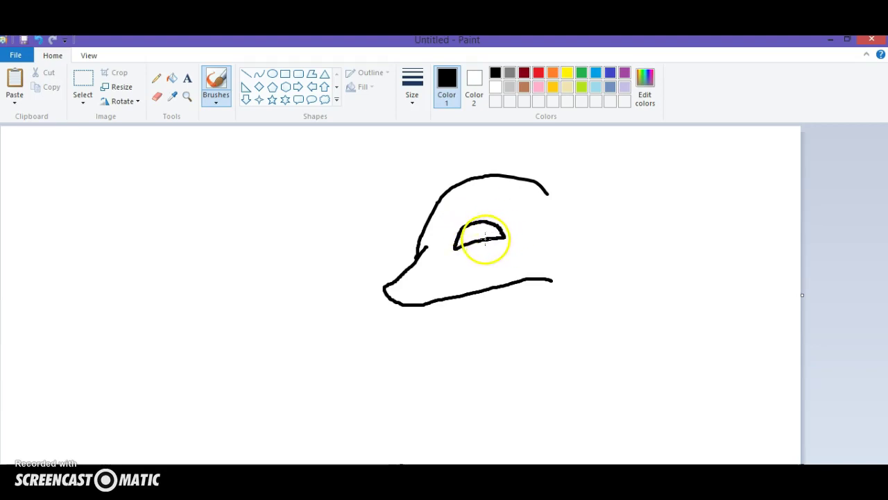
Fill the half-moon eye with solid black and paint over the remaining gaps along its edge with the brush
{"action": "left_click", "coordinate": [172, 78]}
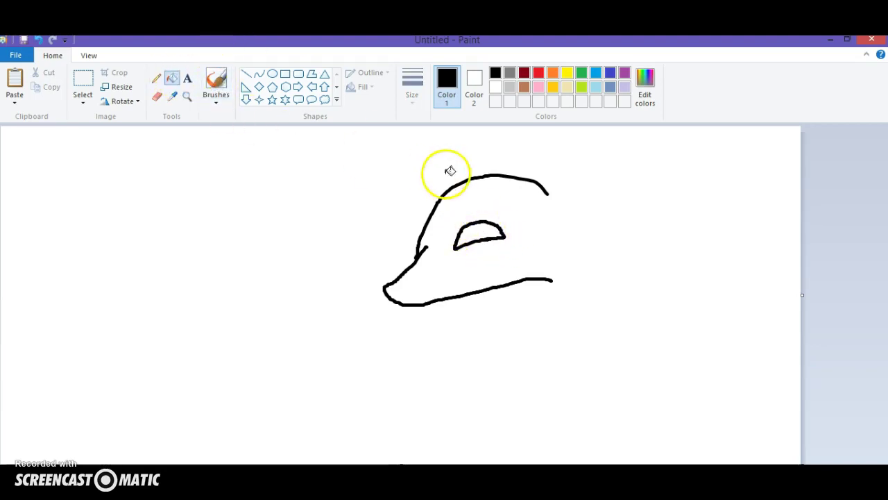
{"action": "left_click", "coordinate": [229, 81]}
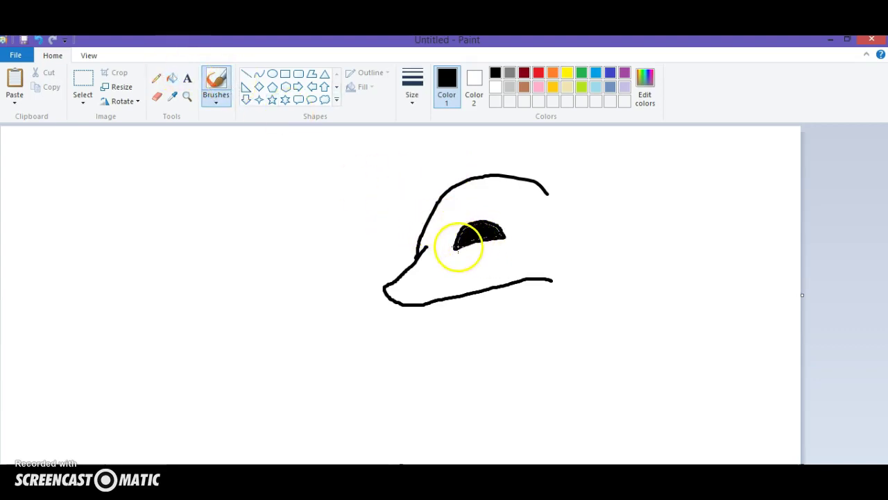
{"action": "left_click_drag", "start_coordinate": [465, 230], "coordinate": [486, 222]}
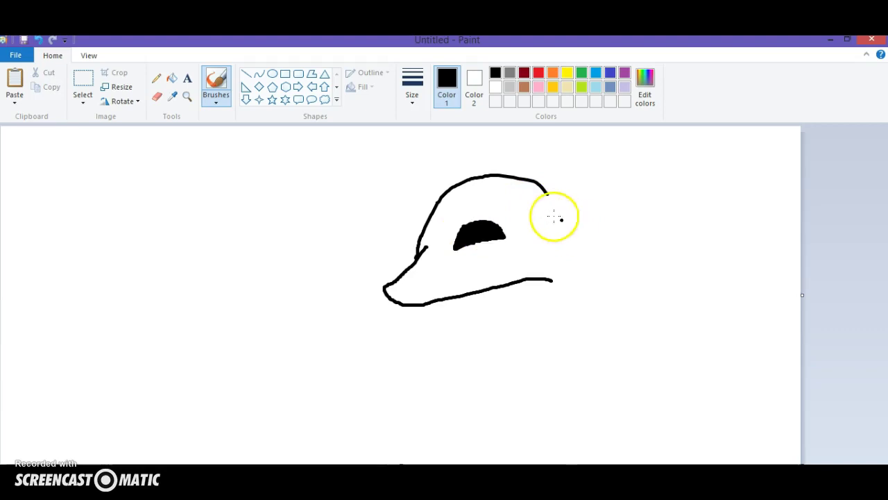
Add one large and two small white highlights inside the black eye with the Airbrush
{"action": "left_click", "coordinate": [216, 101]}
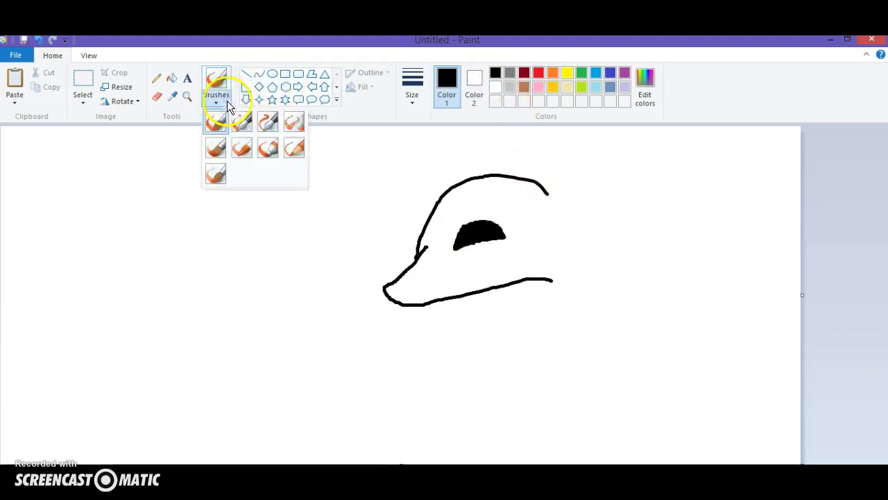
{"action": "left_click", "coordinate": [294, 122]}
{"action": "left_click", "coordinate": [416, 101]}
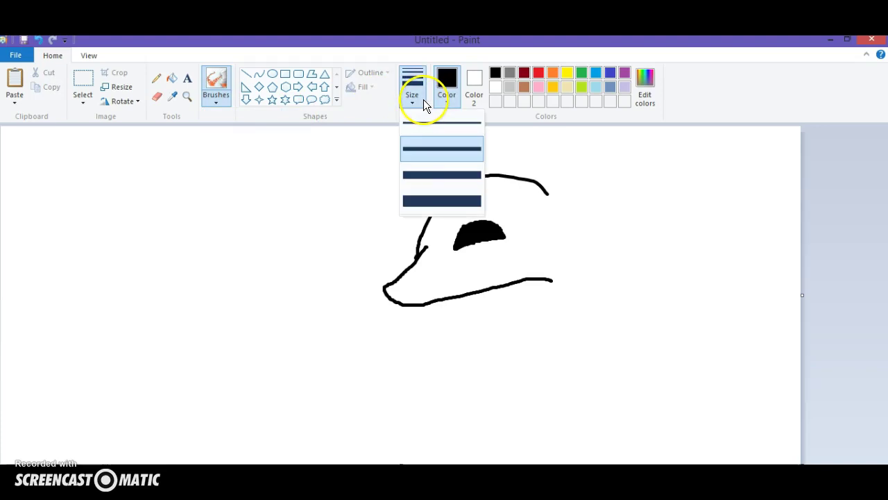
{"action": "left_click", "coordinate": [425, 175]}
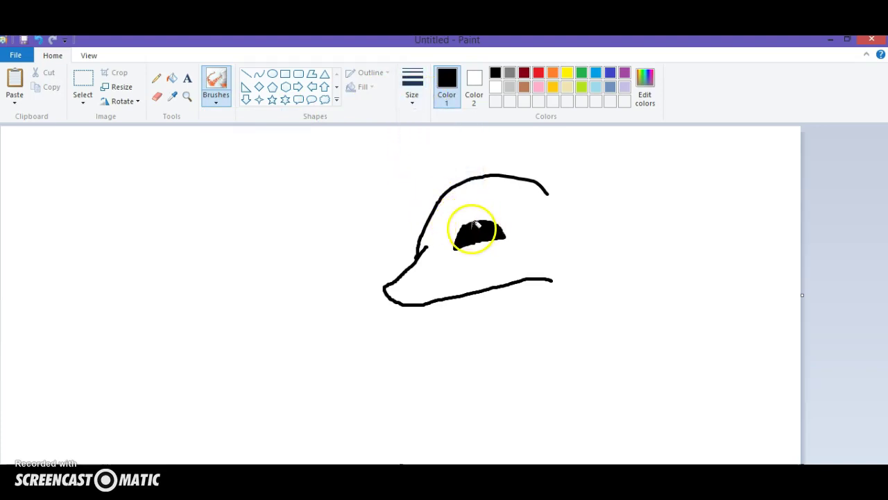
{"action": "left_click", "coordinate": [403, 100]}
{"action": "left_click", "coordinate": [472, 175]}
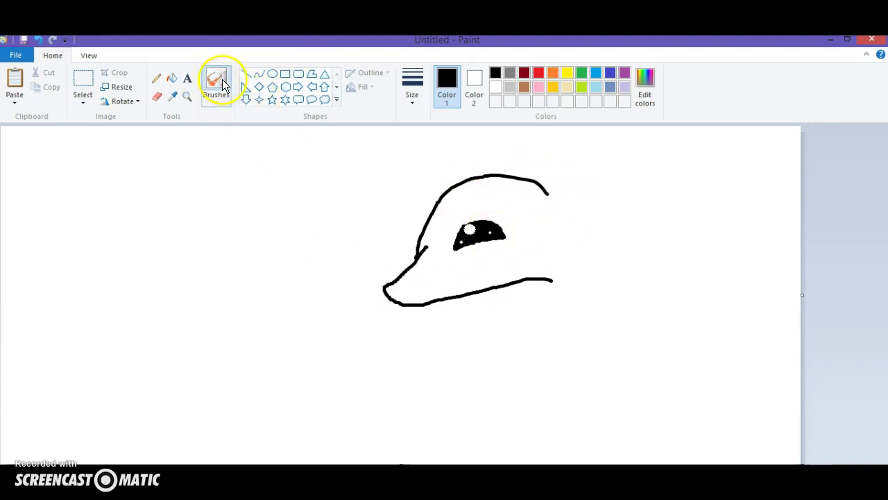
Paint a small solid black nose at the tip of the snout with the regular brush
{"action": "left_click", "coordinate": [210, 105]}
{"action": "left_click", "coordinate": [287, 102]}
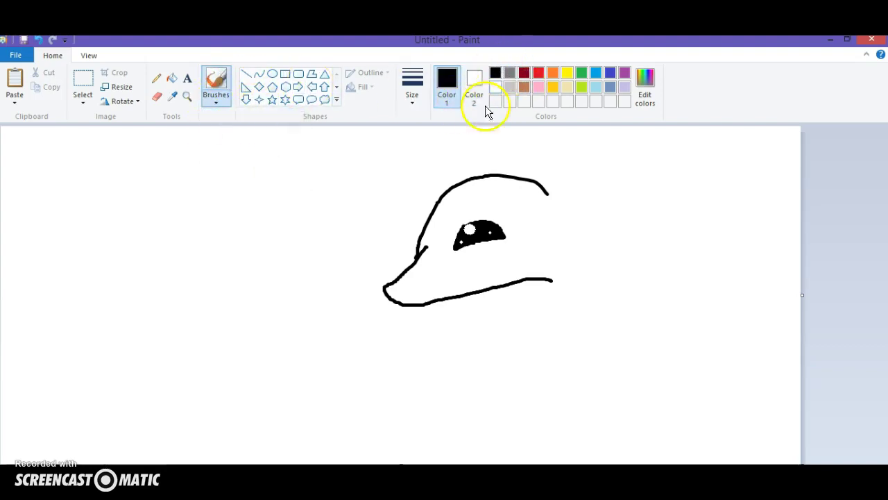
{"action": "left_click_drag", "start_coordinate": [386, 288], "coordinate": [391, 293]}
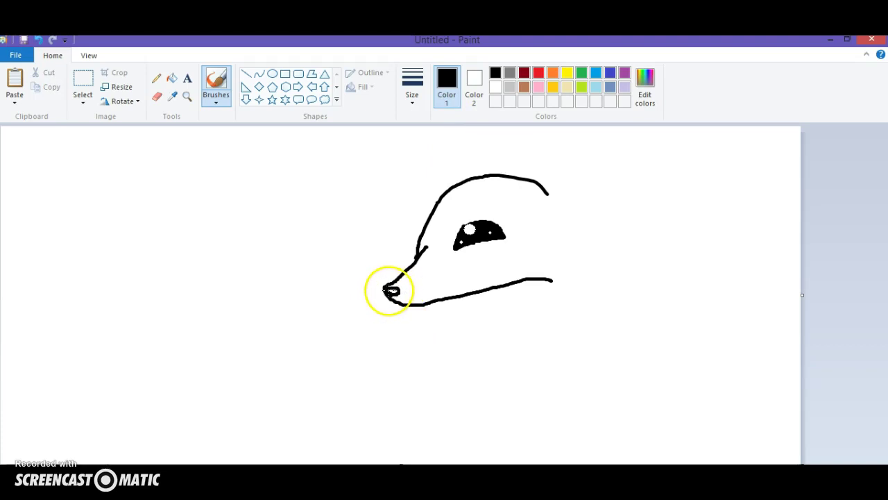
{"action": "left_click_drag", "start_coordinate": [389, 291], "coordinate": [390, 292]}
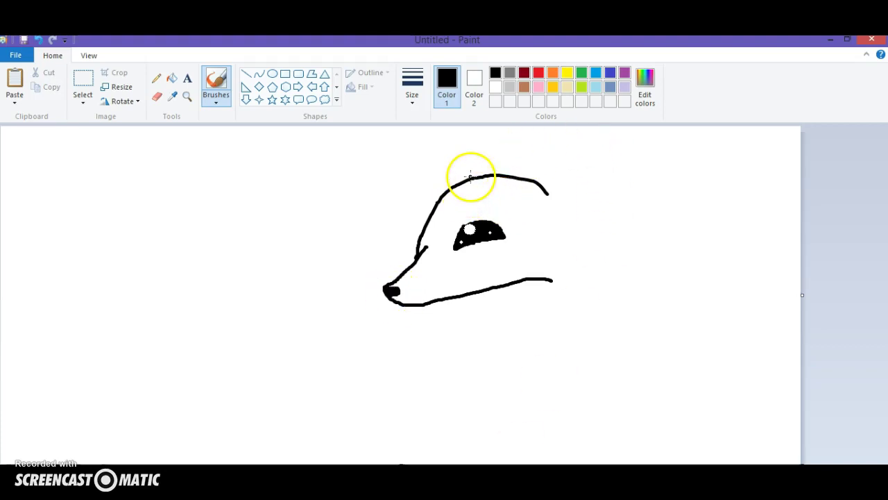
Try a pointed ear at the back of the head and undo it
{"action": "mouse_move", "coordinate": [484, 195]}
{"action": "left_mouse_down"}
{"action": "mouse_move", "coordinate": [561, 143]}
{"action": "mouse_move", "coordinate": [569, 155]}
{"action": "mouse_move", "coordinate": [564, 241]}
{"action": "left_mouse_up"}
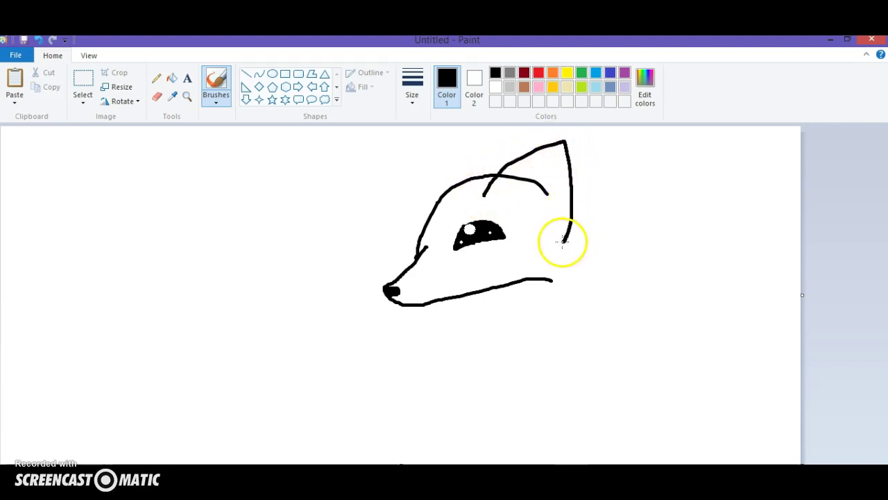
{"action": "left_click", "coordinate": [42, 42]}
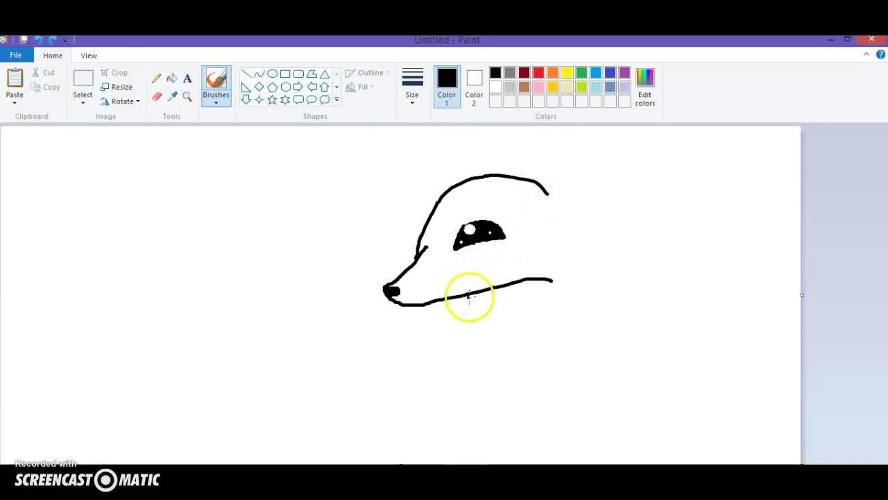
Draw the curved front of the neck down from the jaw and erase the jaw line extending behind it
{"action": "left_click_drag", "start_coordinate": [490, 288], "coordinate": [512, 324]}
{"action": "left_click", "coordinate": [473, 271]}
{"action": "left_click", "coordinate": [157, 97]}
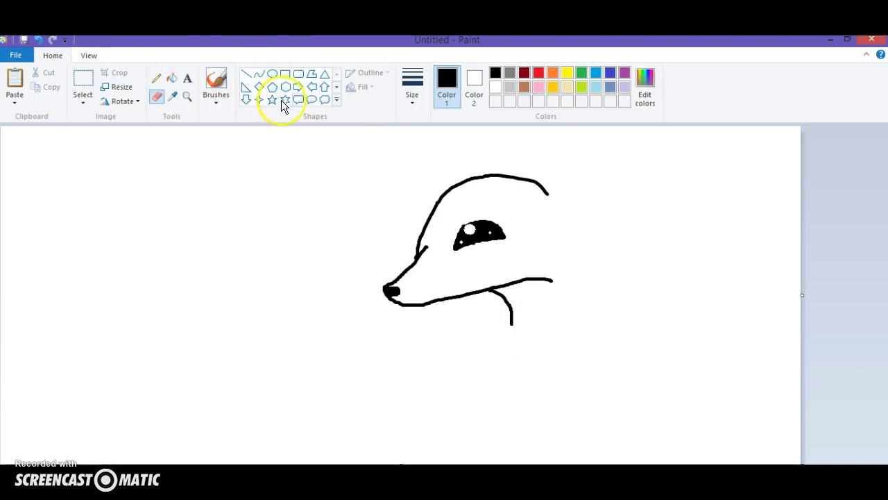
{"action": "left_click", "coordinate": [412, 90]}
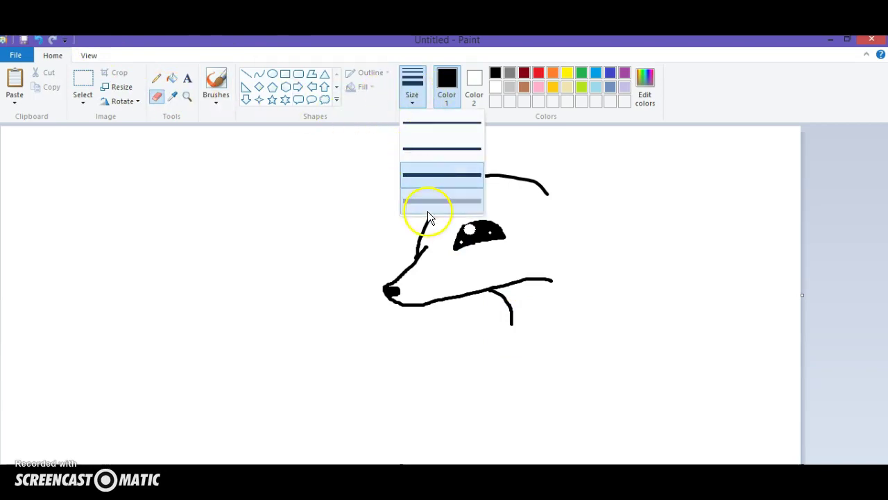
{"action": "left_click", "coordinate": [416, 193]}
{"action": "mouse_move", "coordinate": [531, 268]}
{"action": "left_mouse_down"}
{"action": "mouse_move", "coordinate": [556, 286]}
{"action": "mouse_move", "coordinate": [484, 282]}
{"action": "mouse_move", "coordinate": [529, 280]}
{"action": "left_mouse_up"}
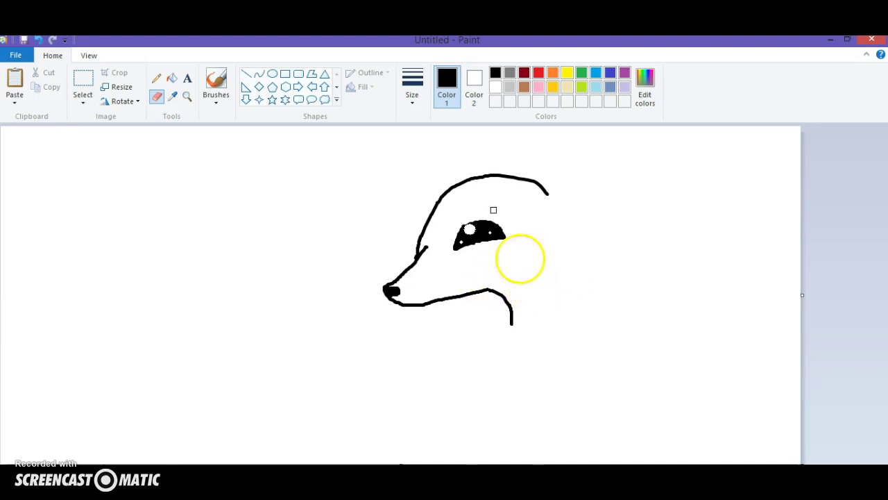
Touch up the end of the jaw and draw the back of the neck from the head into the start of the back
{"action": "left_click", "coordinate": [211, 80]}
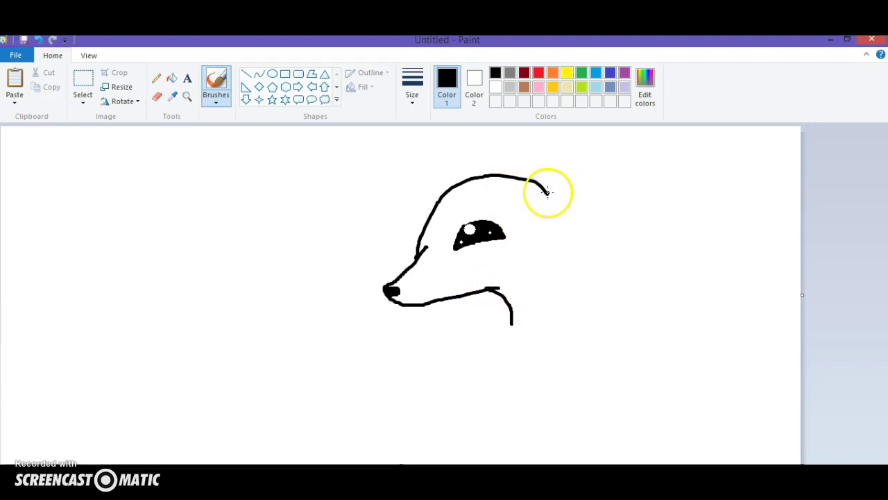
{"action": "mouse_move", "coordinate": [546, 190]}
{"action": "left_mouse_down"}
{"action": "mouse_move", "coordinate": [591, 280]}
{"action": "mouse_move", "coordinate": [609, 297]}
{"action": "mouse_move", "coordinate": [656, 305]}
{"action": "left_mouse_up"}
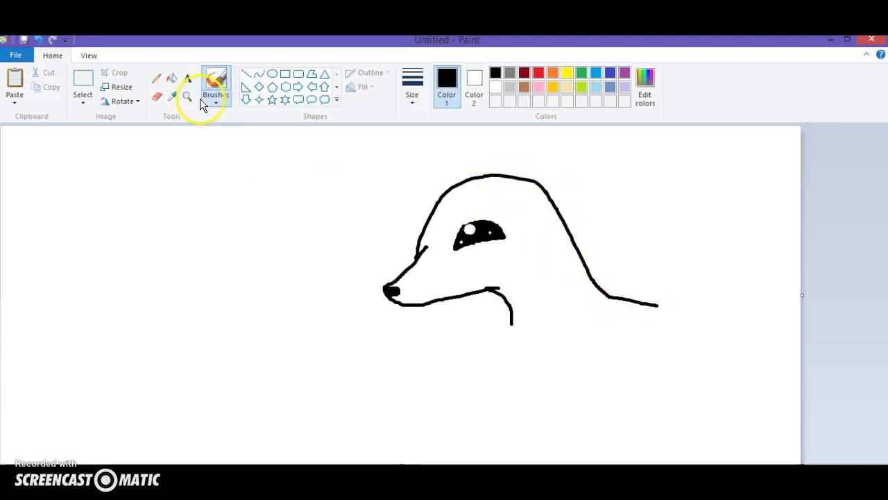
Add the text note "This looks like a seal XD" in the empty space in front of the head
{"action": "left_click", "coordinate": [188, 78]}
{"action": "left_click_drag", "start_coordinate": [186, 189], "coordinate": [411, 226]}
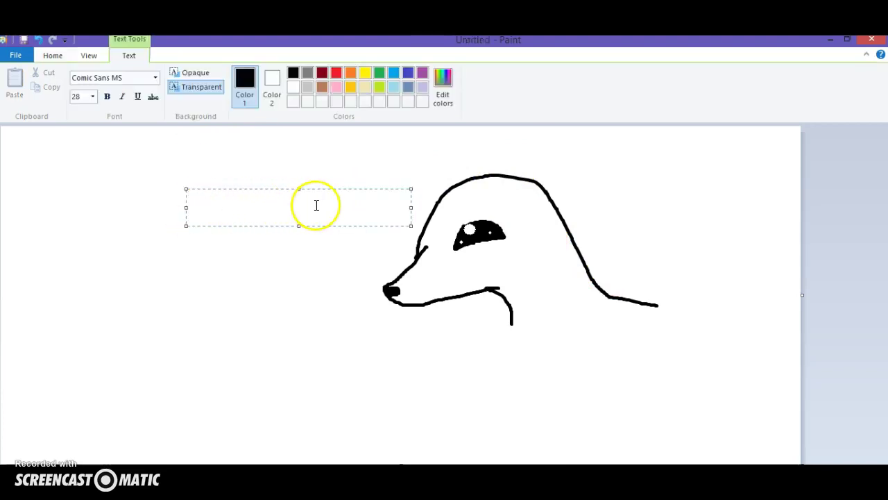
{"action": "type", "text": "This "}
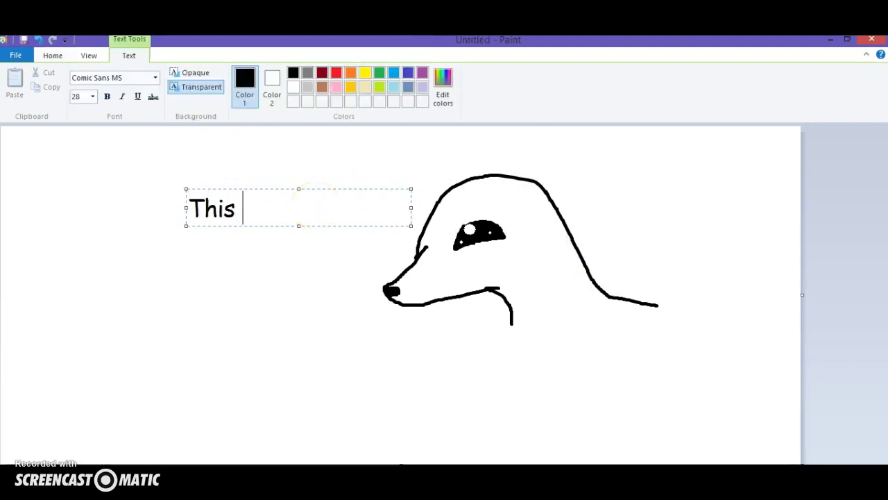
{"action": "type", "text": "sooks like"}
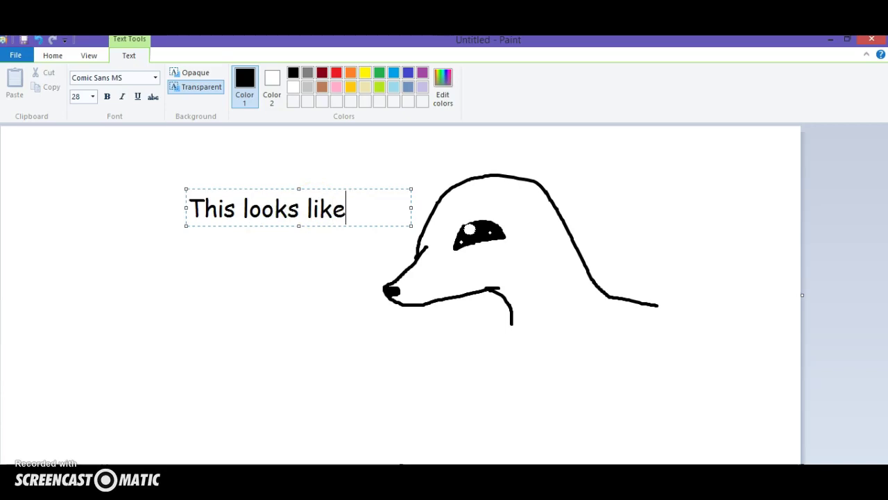
{"action": "type", "text": " a seal XD"}
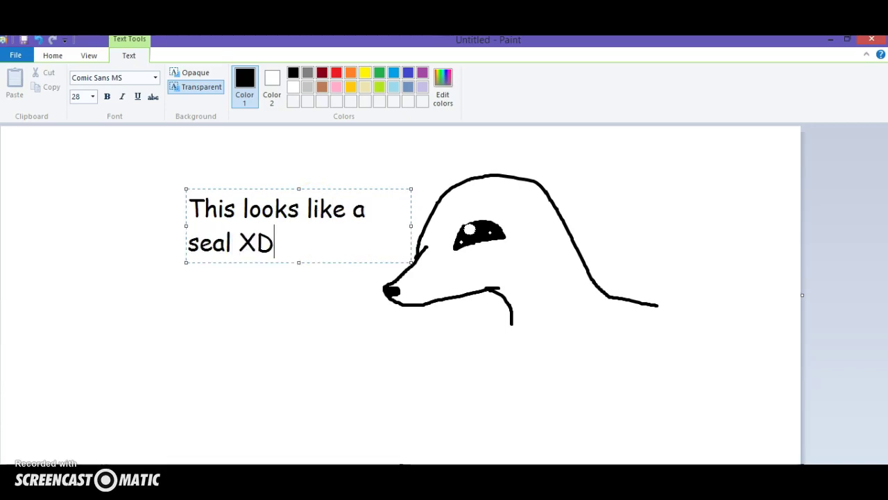
Delete the text note about the seal and return to the brush
{"action": "key", "text": "BackSpace"}
{"action": "key", "text": "BackSpace"}
{"action": "key", "text": "BackSpace"}
{"action": "key", "text": "BackSpace"}
{"action": "key", "text": "BackSpace"}
{"action": "key", "text": "BackSpace"}
{"action": "key", "text": "BackSpace"}
{"action": "key", "text": "BackSpace"}
{"action": "key", "text": "BackSpace"}
{"action": "key", "text": "BackSpace"}
{"action": "key", "text": "BackSpace"}
{"action": "key", "text": "BackSpace"}
{"action": "key", "text": "BackSpace"}
{"action": "key", "text": "BackSpace"}
{"action": "key", "text": "BackSpace"}
{"action": "key", "text": "BackSpace"}
{"action": "key", "text": "BackSpace"}
{"action": "key", "text": "BackSpace"}
{"action": "key", "text": "BackSpace"}
{"action": "key", "text": "BackSpace"}
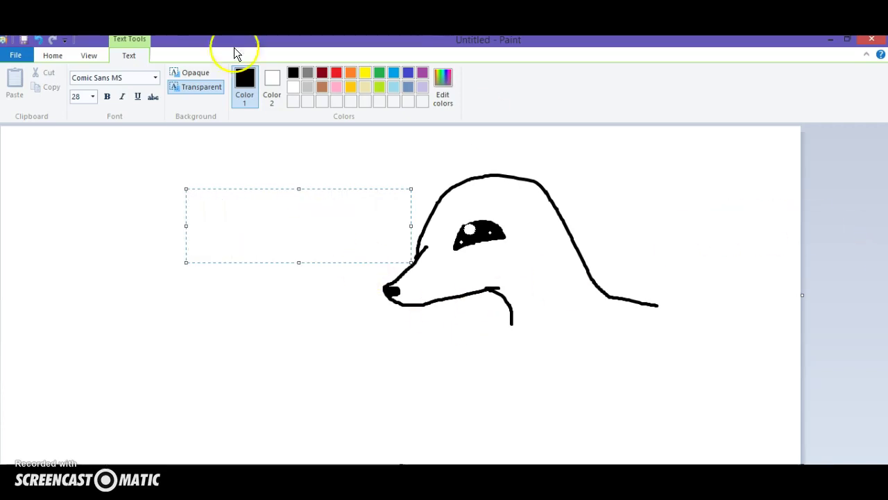
{"action": "left_click", "coordinate": [51, 55]}
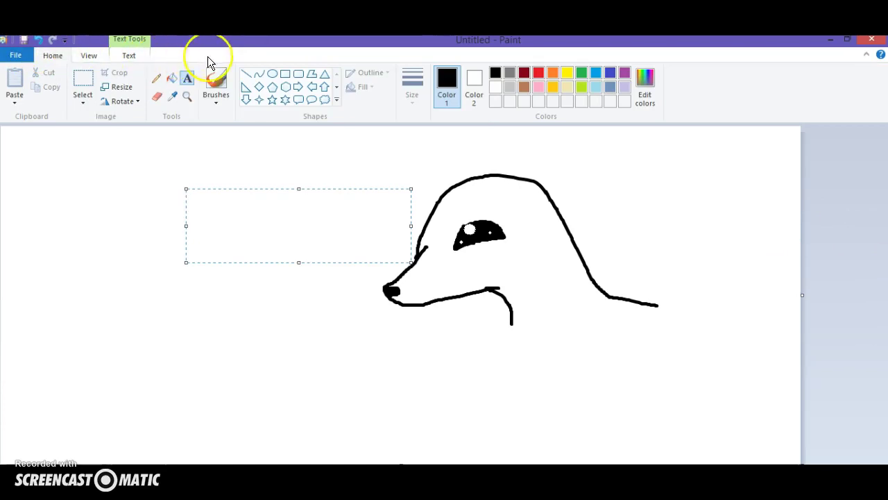
{"action": "left_click", "coordinate": [213, 83]}
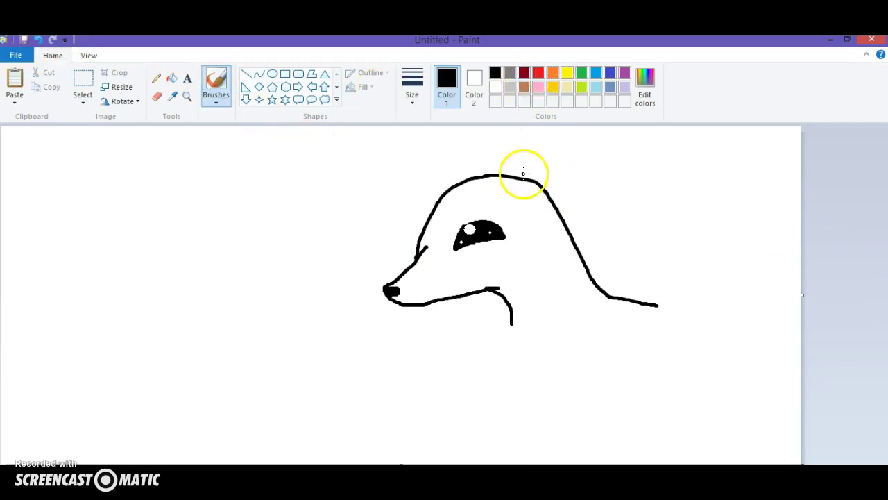
Draw a large pointed near ear and a small far ear on the head, and erase the head line crossing the near ear
{"action": "mouse_move", "coordinate": [490, 204]}
{"action": "left_mouse_down"}
{"action": "mouse_move", "coordinate": [566, 171]}
{"action": "mouse_move", "coordinate": [547, 243]}
{"action": "left_mouse_up"}
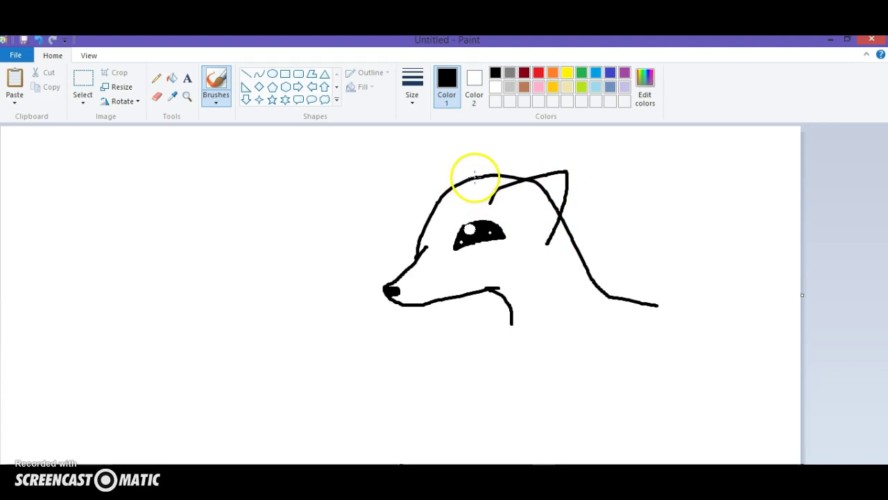
{"action": "mouse_move", "coordinate": [463, 177]}
{"action": "left_mouse_down"}
{"action": "mouse_move", "coordinate": [444, 179]}
{"action": "mouse_move", "coordinate": [445, 193]}
{"action": "mouse_move", "coordinate": [441, 185]}
{"action": "left_mouse_up"}
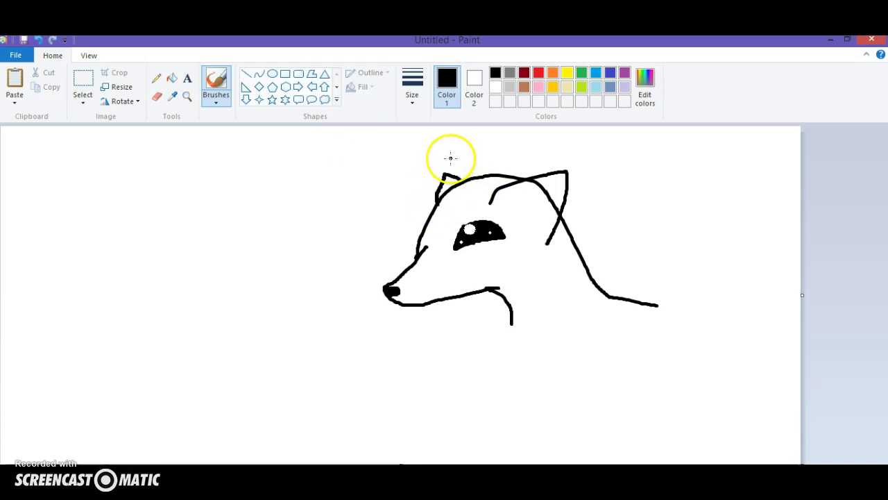
{"action": "left_click", "coordinate": [159, 96]}
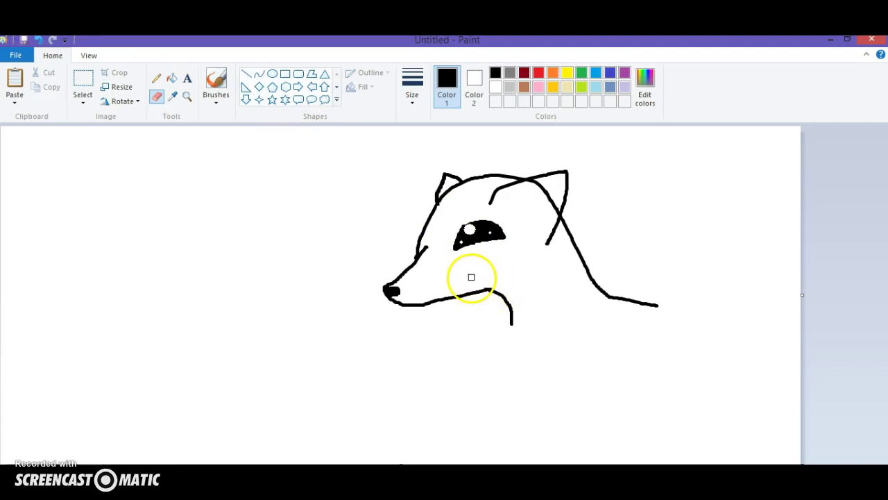
{"action": "mouse_move", "coordinate": [569, 198]}
{"action": "left_mouse_down"}
{"action": "mouse_move", "coordinate": [543, 184]}
{"action": "mouse_move", "coordinate": [528, 186]}
{"action": "mouse_move", "coordinate": [542, 200]}
{"action": "mouse_move", "coordinate": [552, 193]}
{"action": "mouse_move", "coordinate": [551, 217]}
{"action": "mouse_move", "coordinate": [557, 192]}
{"action": "left_mouse_up"}
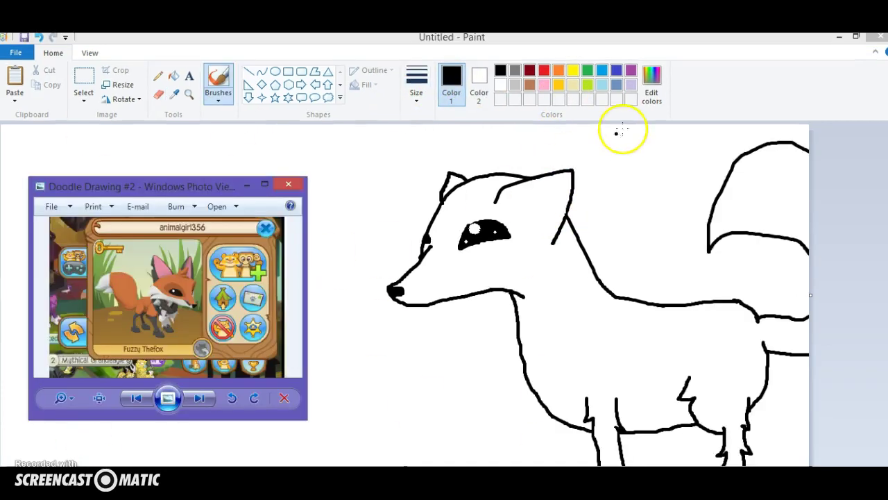
Mix a very dark grey slightly lighter than black, add it to the custom colors and make it the drawing color
{"action": "left_click", "coordinate": [649, 94]}
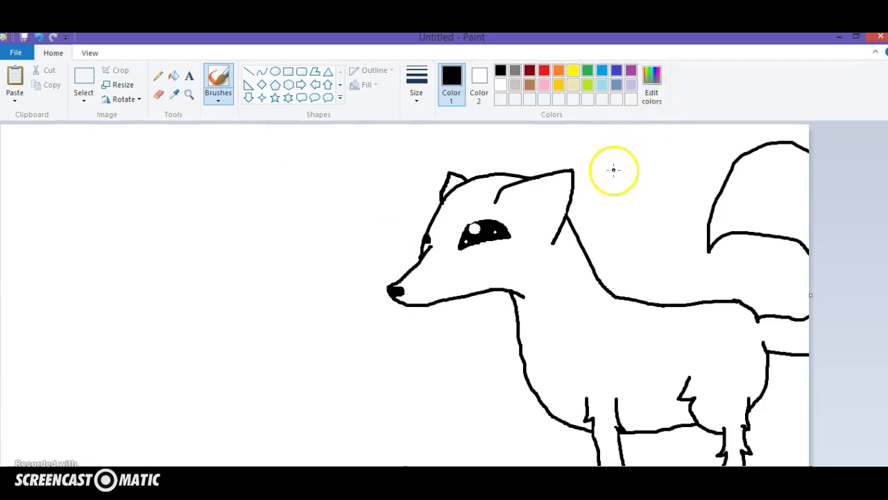
{"action": "left_click", "coordinate": [651, 85]}
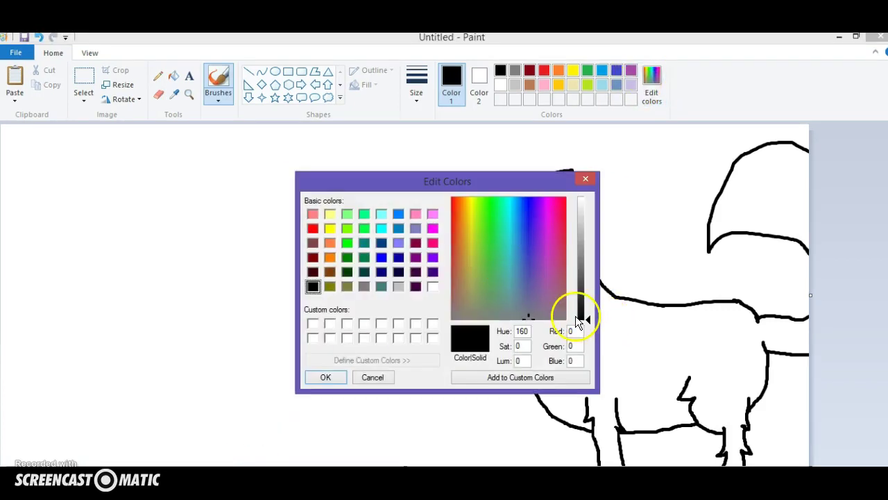
{"action": "mouse_move", "coordinate": [581, 312]}
{"action": "left_mouse_down"}
{"action": "mouse_move", "coordinate": [589, 273]}
{"action": "mouse_move", "coordinate": [585, 301]}
{"action": "left_mouse_up"}
{"action": "left_click", "coordinate": [504, 375]}
{"action": "left_click", "coordinate": [330, 378]}
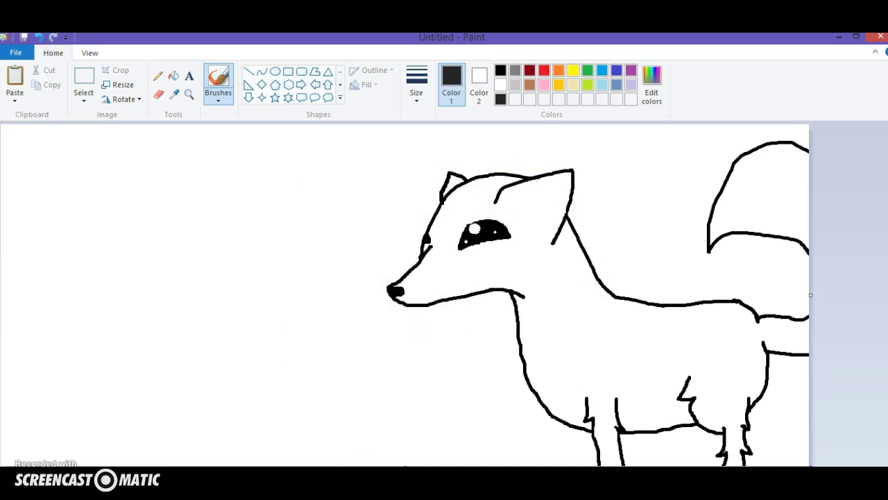
Check the fox reference picture and paint the inside of the near ear light pink with the thickest brush size
{"action": "key", "text": "alt+Tab"}
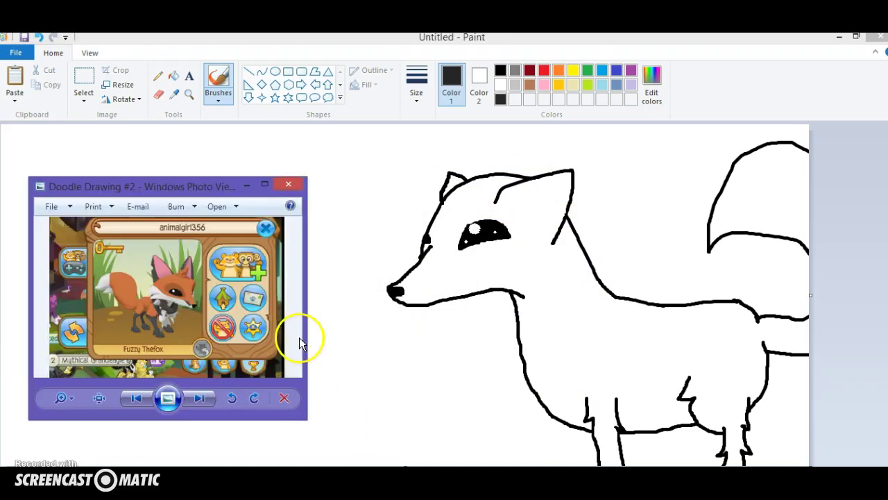
{"action": "key", "text": "super+Down"}
{"action": "left_click", "coordinate": [546, 84]}
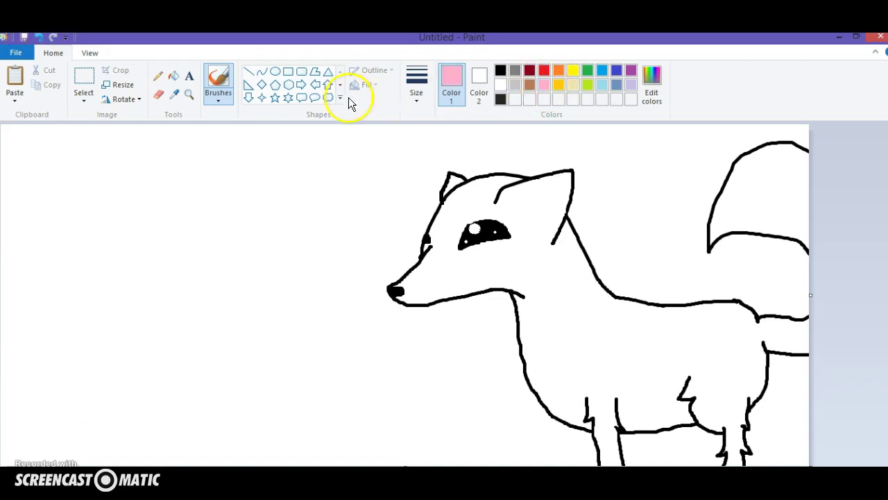
{"action": "left_click", "coordinate": [417, 93]}
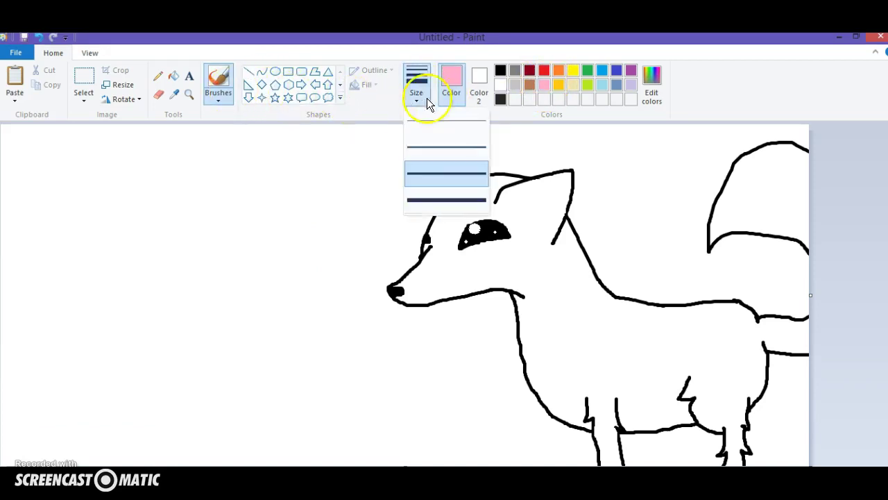
{"action": "left_click", "coordinate": [436, 186]}
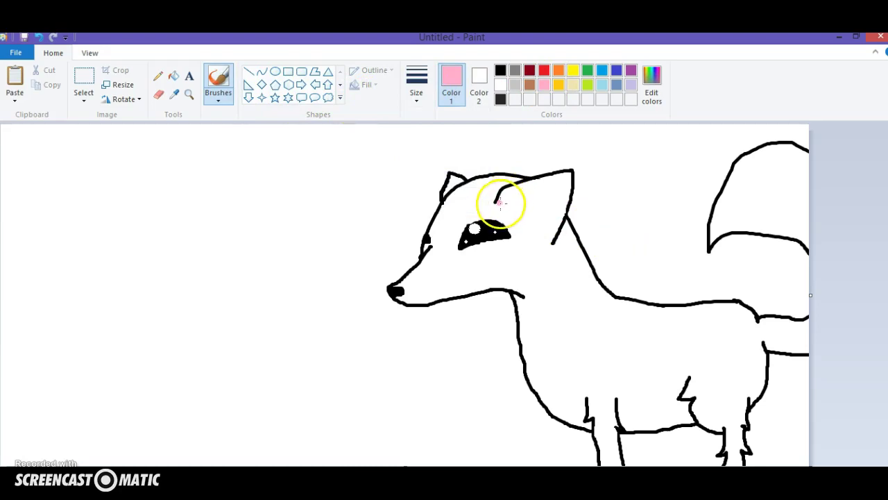
{"action": "mouse_move", "coordinate": [510, 205]}
{"action": "left_mouse_down"}
{"action": "mouse_move", "coordinate": [536, 231]}
{"action": "mouse_move", "coordinate": [560, 204]}
{"action": "mouse_move", "coordinate": [561, 183]}
{"action": "mouse_move", "coordinate": [540, 189]}
{"action": "left_mouse_up"}
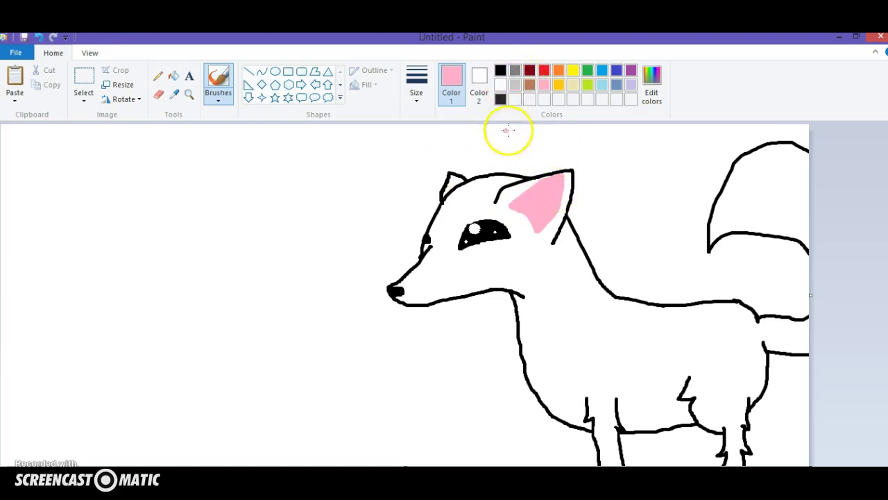
Paint the near ear's rim in the custom dark grey, tracing its inner edge with a thin brush and filling it with a thicker one
{"action": "left_click", "coordinate": [500, 101]}
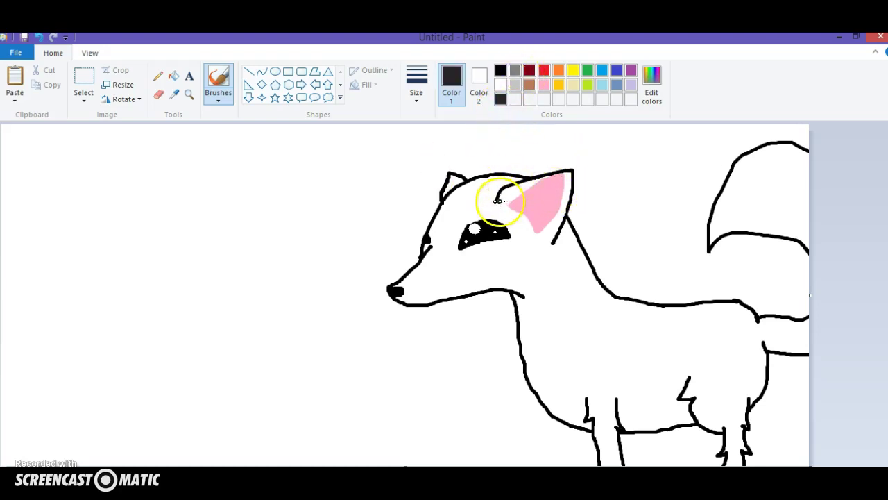
{"action": "left_click", "coordinate": [418, 104]}
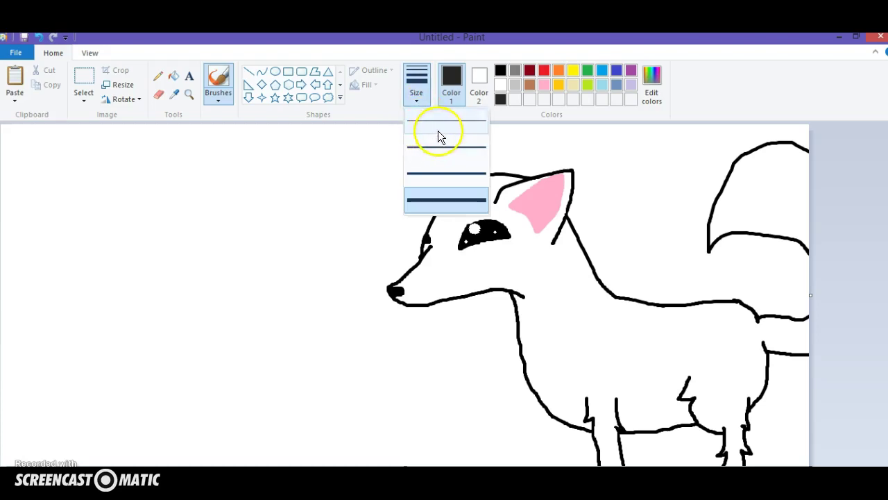
{"action": "left_click", "coordinate": [444, 144]}
{"action": "mouse_move", "coordinate": [495, 202]}
{"action": "left_mouse_down"}
{"action": "mouse_move", "coordinate": [506, 185]}
{"action": "mouse_move", "coordinate": [568, 174]}
{"action": "mouse_move", "coordinate": [553, 242]}
{"action": "left_mouse_up"}
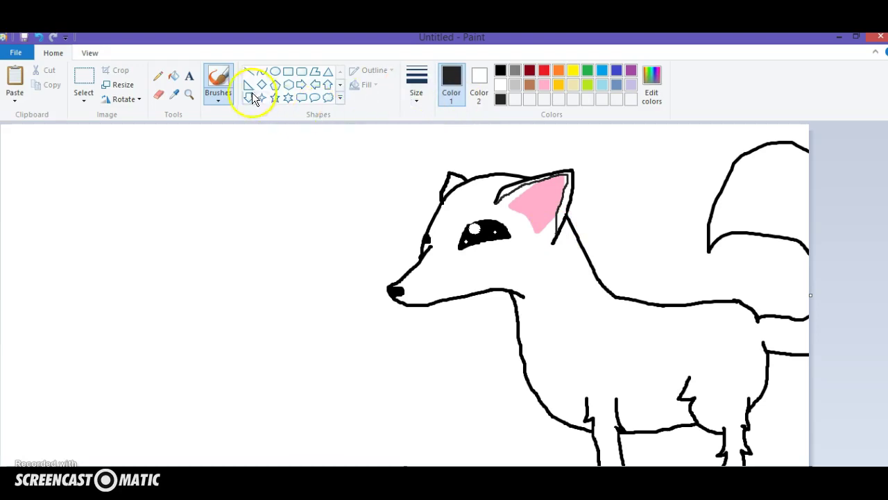
{"action": "left_click", "coordinate": [411, 96]}
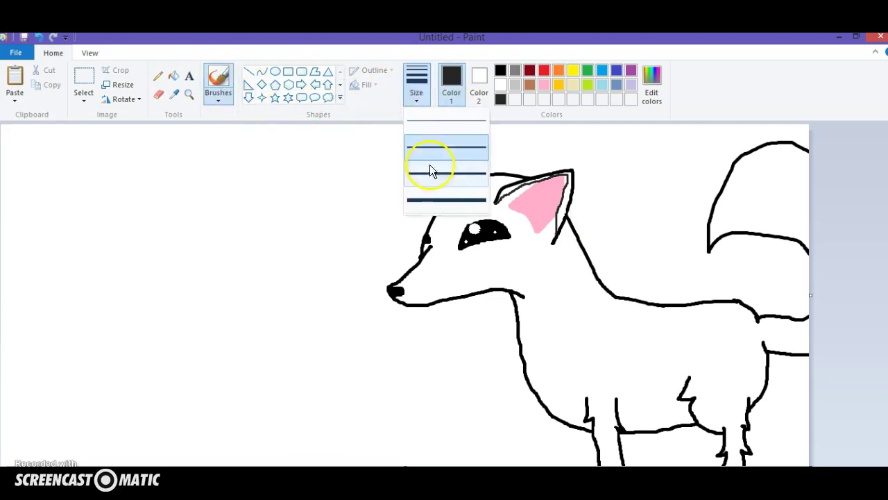
{"action": "left_click", "coordinate": [441, 183]}
{"action": "mouse_move", "coordinate": [501, 201]}
{"action": "left_mouse_down"}
{"action": "mouse_move", "coordinate": [496, 188]}
{"action": "mouse_move", "coordinate": [517, 185]}
{"action": "mouse_move", "coordinate": [507, 182]}
{"action": "mouse_move", "coordinate": [569, 173]}
{"action": "mouse_move", "coordinate": [523, 180]}
{"action": "mouse_move", "coordinate": [564, 176]}
{"action": "mouse_move", "coordinate": [571, 204]}
{"action": "mouse_move", "coordinate": [560, 224]}
{"action": "mouse_move", "coordinate": [576, 194]}
{"action": "mouse_move", "coordinate": [573, 181]}
{"action": "mouse_move", "coordinate": [563, 206]}
{"action": "mouse_move", "coordinate": [575, 192]}
{"action": "mouse_move", "coordinate": [571, 179]}
{"action": "mouse_move", "coordinate": [570, 195]}
{"action": "left_mouse_up"}
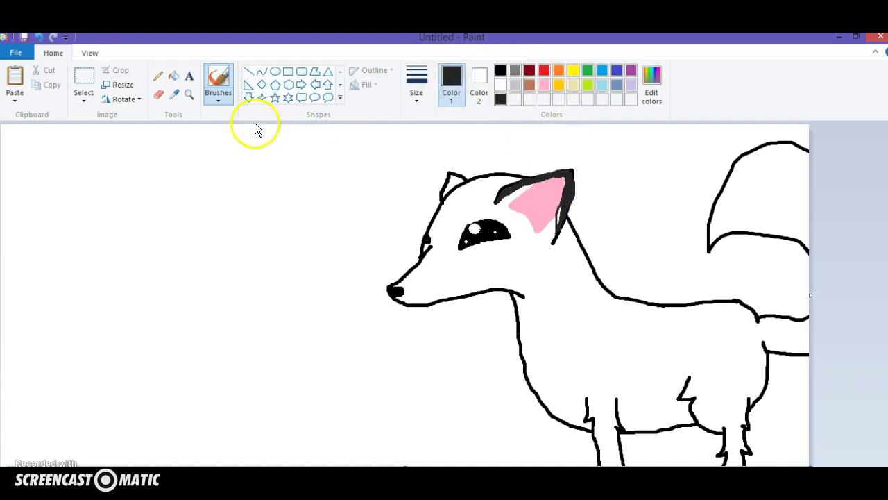
Erase the stray grey line beside the pink inner ear, and touch up the pink area and the dark grey rim
{"action": "left_click", "coordinate": [159, 94]}
{"action": "left_click", "coordinate": [411, 91]}
{"action": "left_click", "coordinate": [422, 125]}
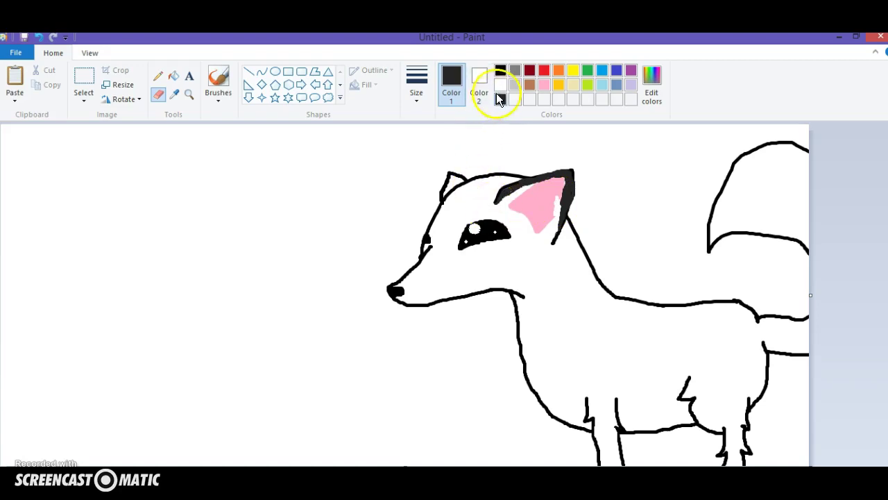
{"action": "left_click", "coordinate": [215, 89]}
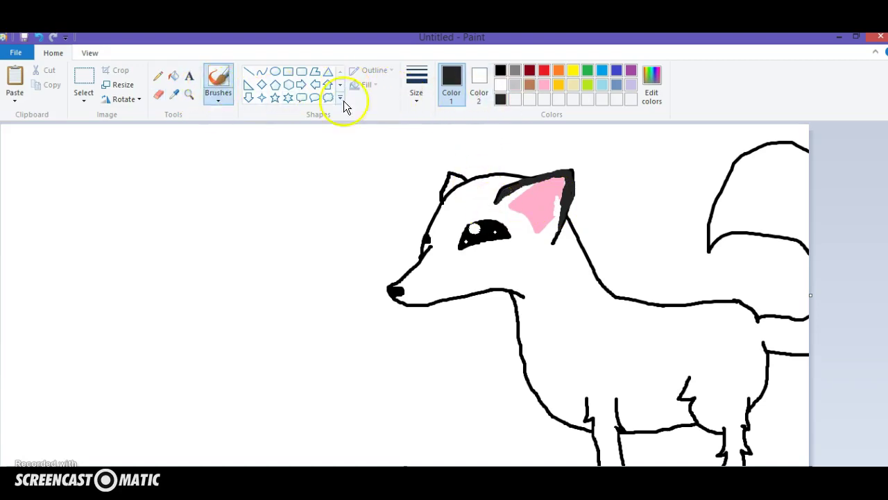
{"action": "mouse_move", "coordinate": [556, 188]}
{"action": "left_mouse_down"}
{"action": "mouse_move", "coordinate": [549, 210]}
{"action": "mouse_move", "coordinate": [558, 192]}
{"action": "mouse_move", "coordinate": [550, 217]}
{"action": "mouse_move", "coordinate": [560, 180]}
{"action": "left_mouse_up"}
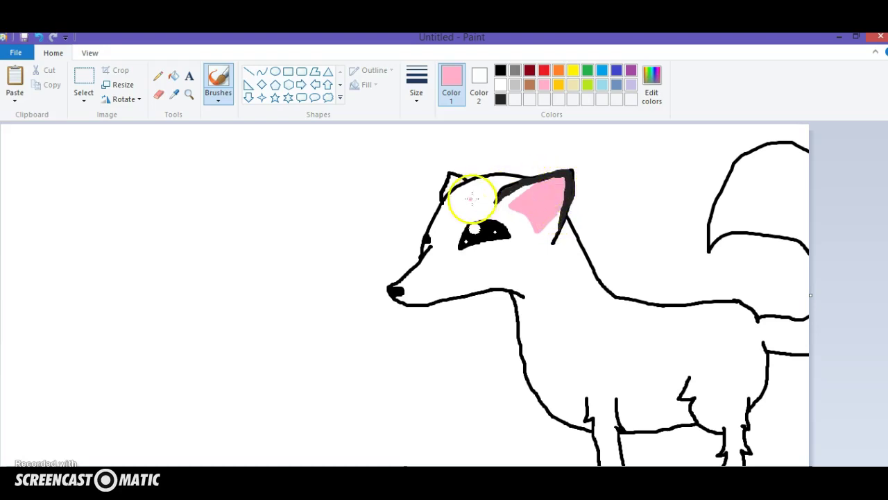
{"action": "left_click", "coordinate": [503, 102]}
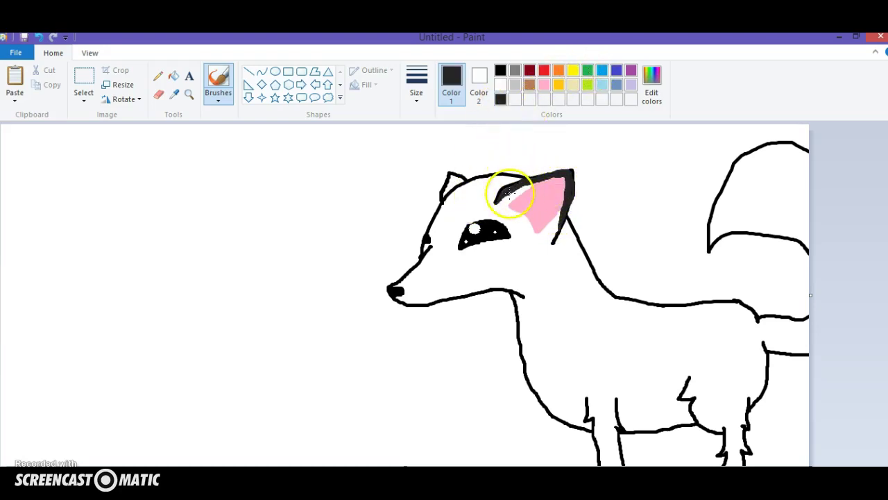
{"action": "left_click_drag", "start_coordinate": [498, 198], "coordinate": [509, 183]}
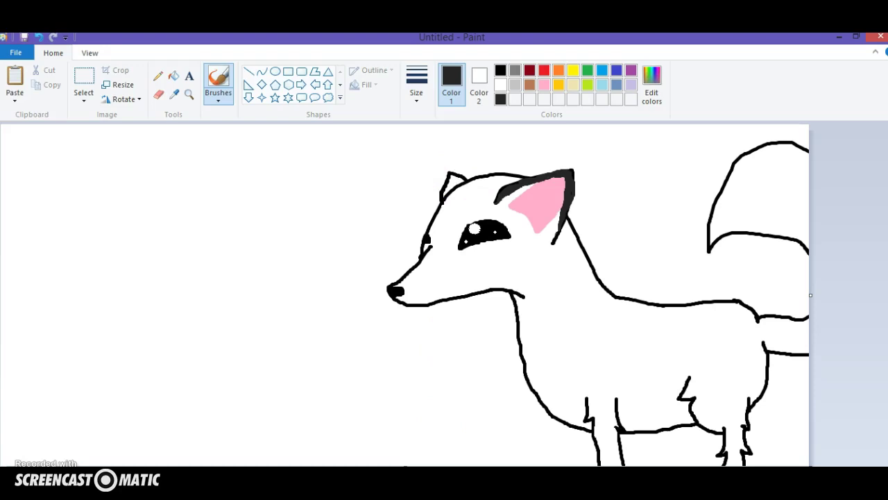
Check the reference picture again and color the small far ear dark grey
{"action": "key", "text": "alt+Tab"}
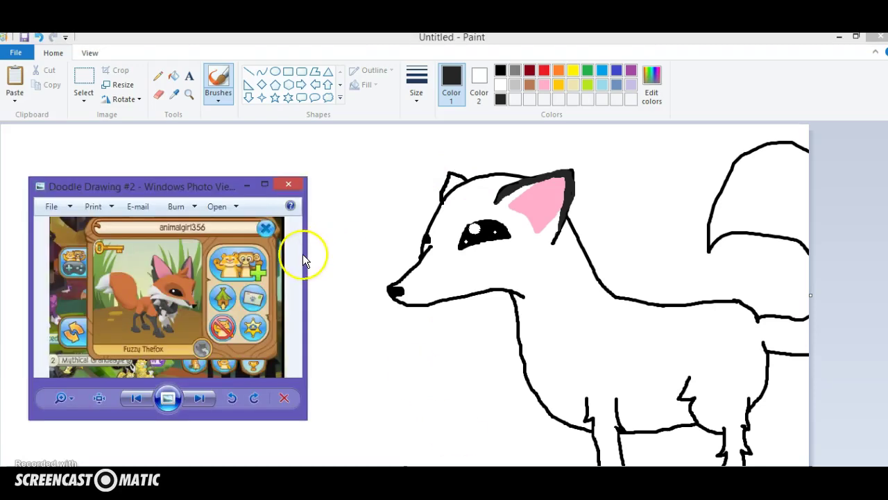
{"action": "left_click", "coordinate": [247, 186]}
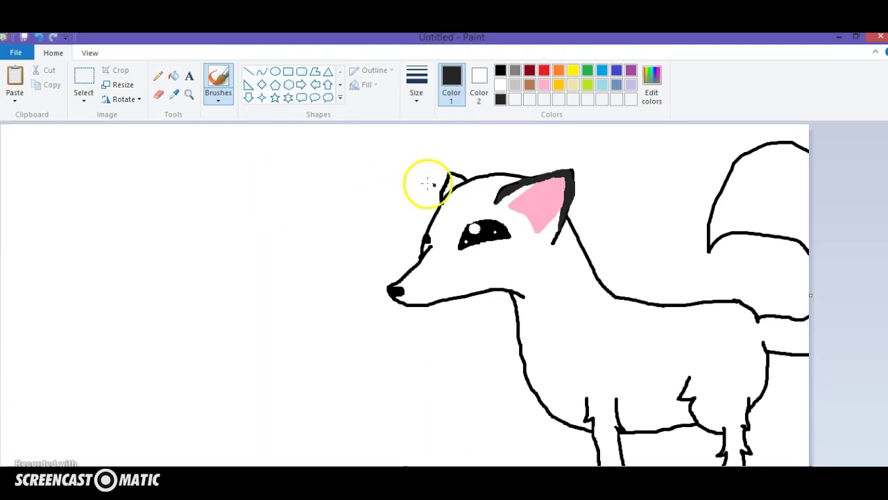
{"action": "mouse_move", "coordinate": [438, 197]}
{"action": "left_mouse_down"}
{"action": "mouse_move", "coordinate": [461, 179]}
{"action": "mouse_move", "coordinate": [453, 184]}
{"action": "mouse_move", "coordinate": [451, 174]}
{"action": "mouse_move", "coordinate": [461, 180]}
{"action": "left_mouse_up"}
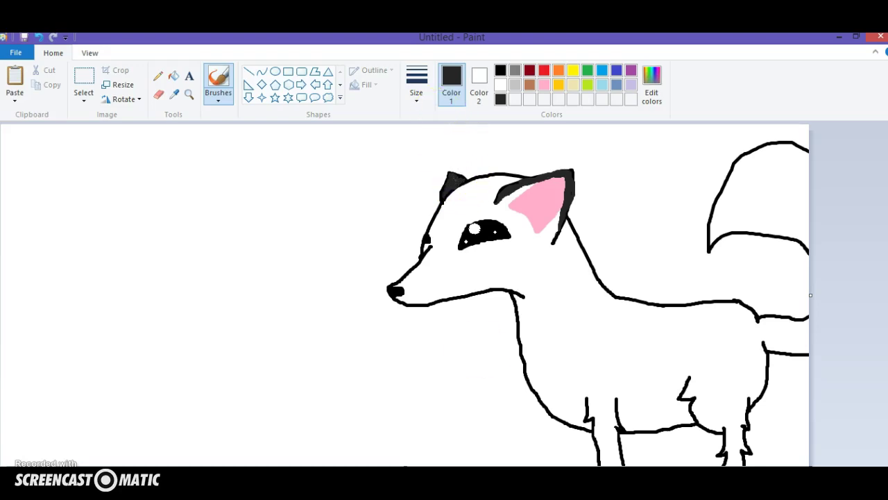
Draw jagged dark grey fur edges across the tops of the front and hind legs, following the reference and undoing poor strokes
{"action": "left_click", "coordinate": [391, 425]}
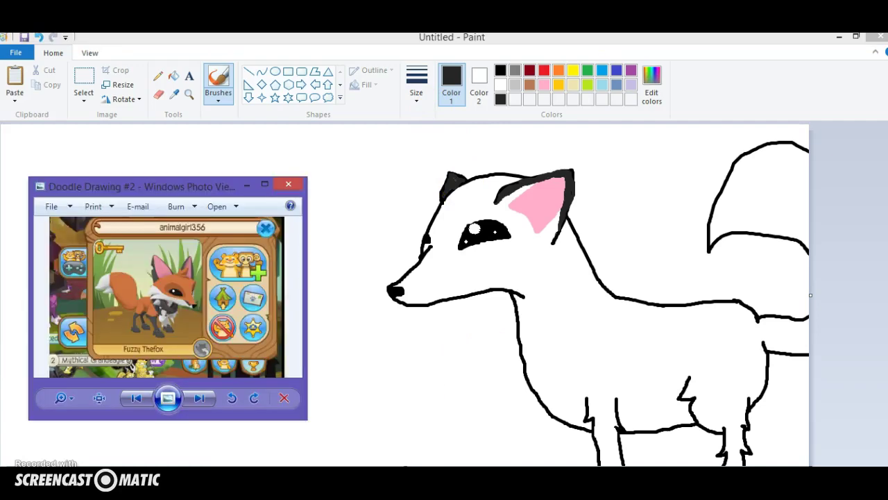
{"action": "left_click", "coordinate": [247, 185]}
{"action": "mouse_move", "coordinate": [591, 409]}
{"action": "left_mouse_down"}
{"action": "mouse_move", "coordinate": [599, 407]}
{"action": "mouse_move", "coordinate": [605, 426]}
{"action": "mouse_move", "coordinate": [613, 417]}
{"action": "left_mouse_up"}
{"action": "key", "text": "ctrl+z"}
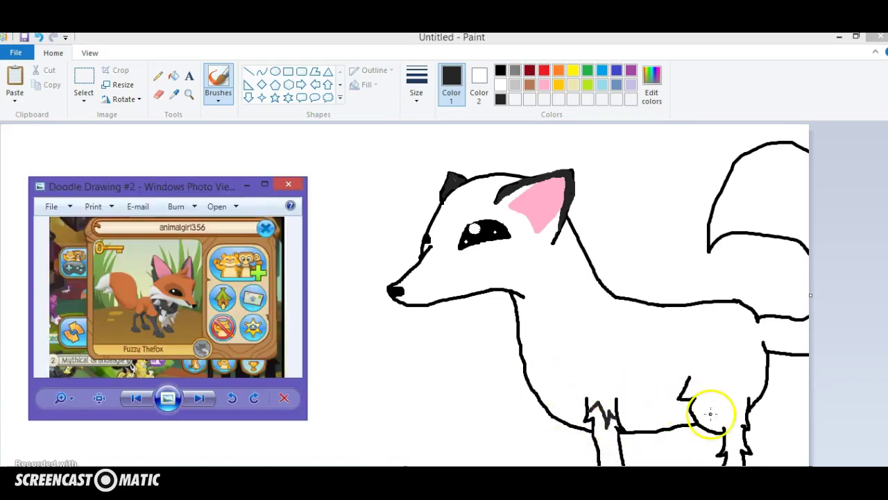
{"action": "mouse_move", "coordinate": [712, 407]}
{"action": "left_mouse_down"}
{"action": "mouse_move", "coordinate": [728, 426]}
{"action": "mouse_move", "coordinate": [698, 417]}
{"action": "mouse_move", "coordinate": [695, 405]}
{"action": "mouse_move", "coordinate": [714, 400]}
{"action": "mouse_move", "coordinate": [725, 379]}
{"action": "mouse_move", "coordinate": [725, 396]}
{"action": "mouse_move", "coordinate": [745, 380]}
{"action": "mouse_move", "coordinate": [749, 407]}
{"action": "mouse_move", "coordinate": [721, 397]}
{"action": "mouse_move", "coordinate": [692, 404]}
{"action": "left_mouse_up"}
{"action": "key", "text": "ctrl+z"}
{"action": "key", "text": "ctrl+z"}
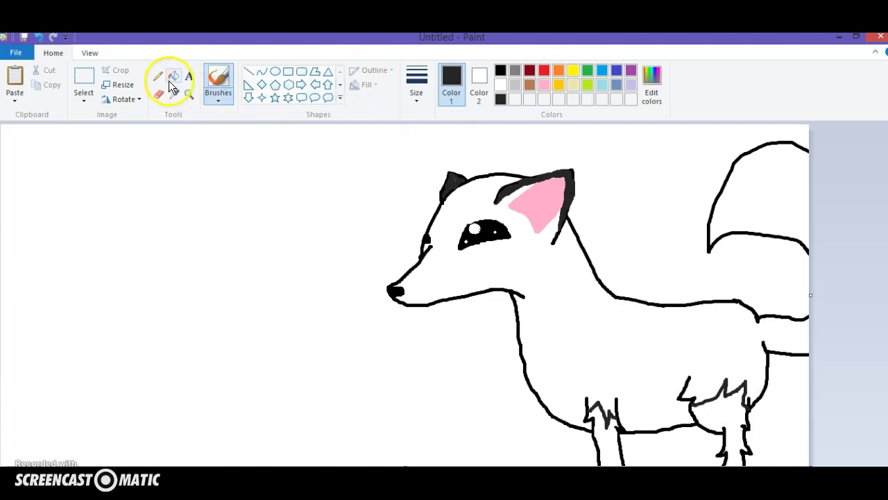
Fill the front and hind legs with the custom dark grey below the jagged fur edges
{"action": "left_click", "coordinate": [170, 79]}
{"action": "left_click", "coordinate": [605, 442]}
{"action": "left_click", "coordinate": [730, 422]}
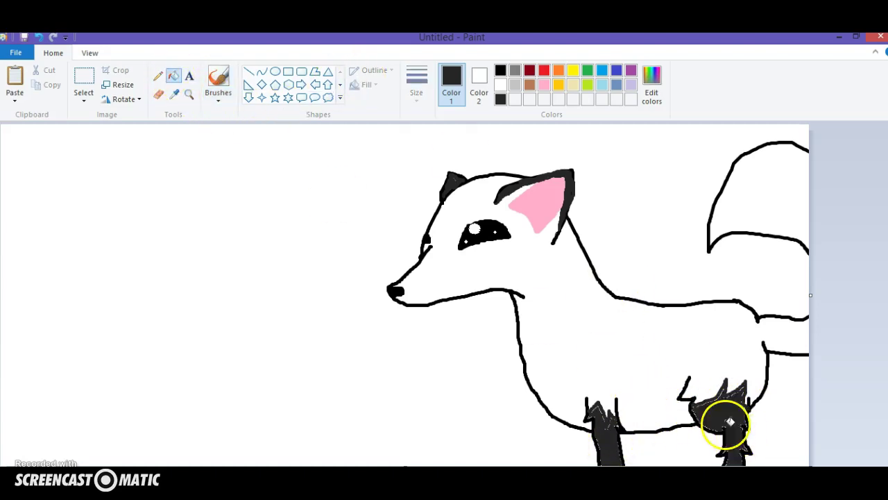
Brush the custom dark grey over the white specks and black outlines of the front leg
{"action": "left_click", "coordinate": [226, 84]}
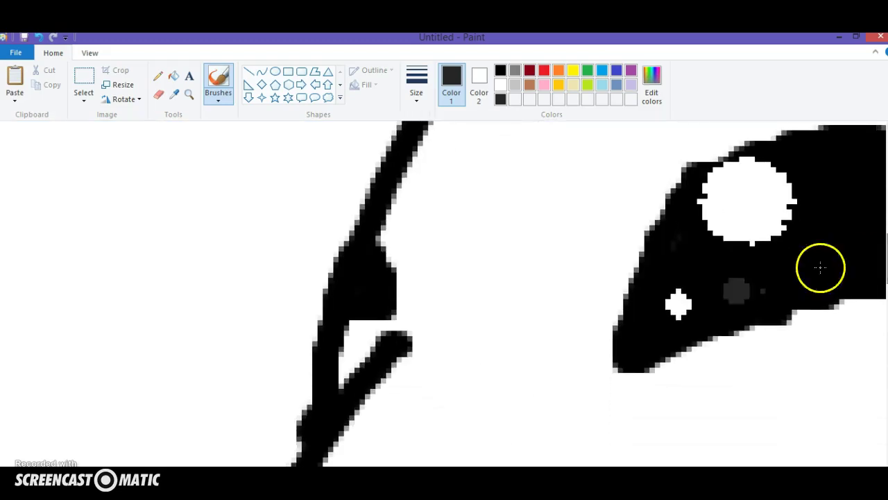
{"action": "scroll", "coordinate": [444, 291], "scroll_direction": "right", "scroll_amount": 10}
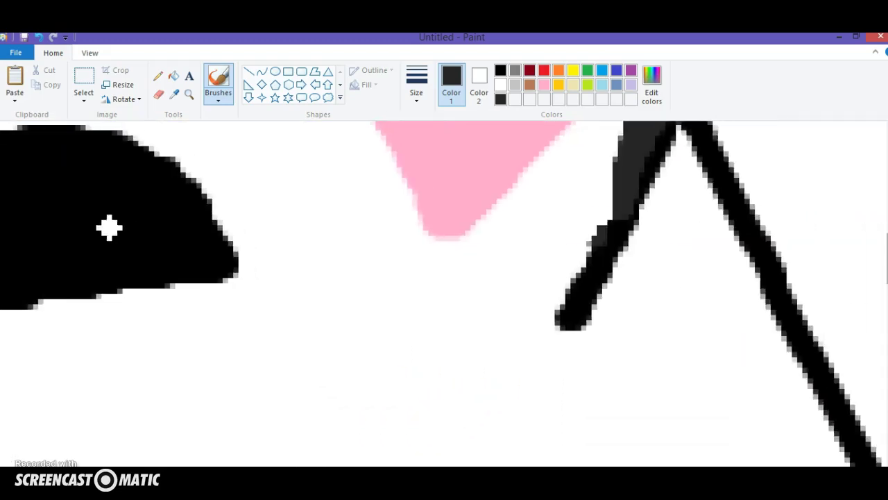
{"action": "scroll", "coordinate": [445, 292], "scroll_direction": "down", "scroll_amount": 10}
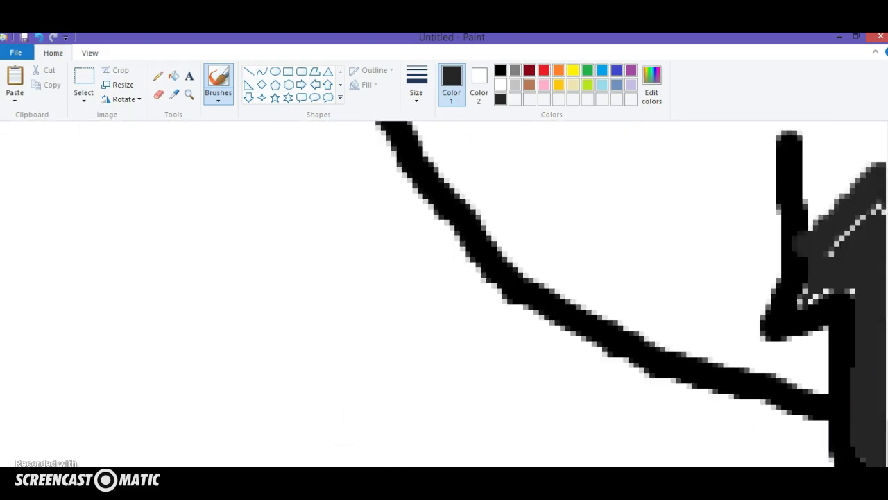
{"action": "scroll", "coordinate": [444, 292], "scroll_direction": "right", "scroll_amount": 6}
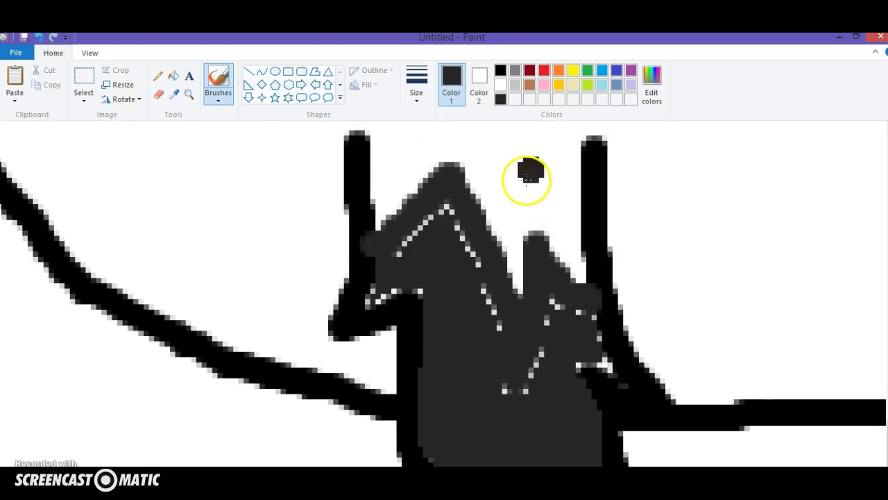
{"action": "mouse_move", "coordinate": [421, 239]}
{"action": "left_mouse_down"}
{"action": "mouse_move", "coordinate": [379, 294]}
{"action": "mouse_move", "coordinate": [404, 281]}
{"action": "mouse_move", "coordinate": [435, 222]}
{"action": "mouse_move", "coordinate": [410, 240]}
{"action": "mouse_move", "coordinate": [358, 254]}
{"action": "mouse_move", "coordinate": [341, 317]}
{"action": "mouse_move", "coordinate": [351, 321]}
{"action": "mouse_move", "coordinate": [408, 295]}
{"action": "mouse_move", "coordinate": [370, 277]}
{"action": "mouse_move", "coordinate": [409, 321]}
{"action": "mouse_move", "coordinate": [414, 390]}
{"action": "mouse_move", "coordinate": [463, 297]}
{"action": "mouse_move", "coordinate": [440, 214]}
{"action": "mouse_move", "coordinate": [504, 334]}
{"action": "mouse_move", "coordinate": [506, 402]}
{"action": "mouse_move", "coordinate": [560, 294]}
{"action": "mouse_move", "coordinate": [570, 323]}
{"action": "mouse_move", "coordinate": [633, 407]}
{"action": "mouse_move", "coordinate": [601, 298]}
{"action": "mouse_move", "coordinate": [662, 423]}
{"action": "mouse_move", "coordinate": [567, 359]}
{"action": "mouse_move", "coordinate": [617, 452]}
{"action": "mouse_move", "coordinate": [603, 384]}
{"action": "mouse_move", "coordinate": [604, 461]}
{"action": "left_mouse_up"}
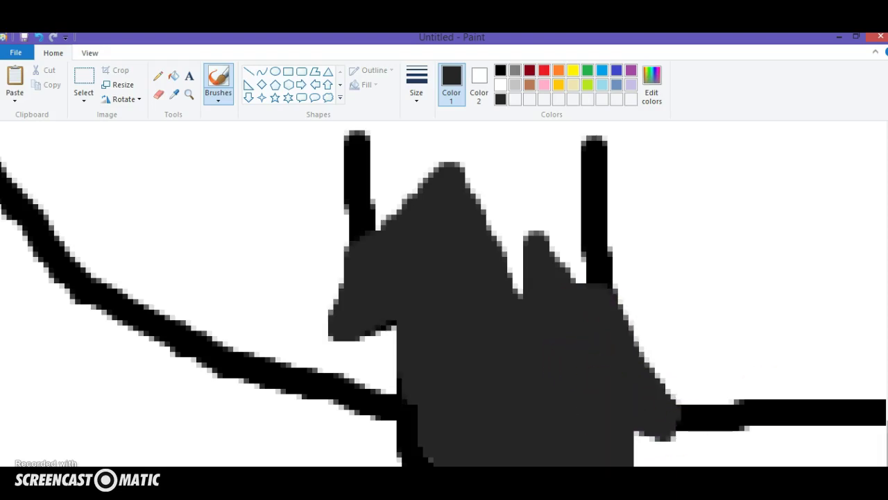
{"action": "scroll", "coordinate": [444, 292], "scroll_direction": "down", "scroll_amount": 5}
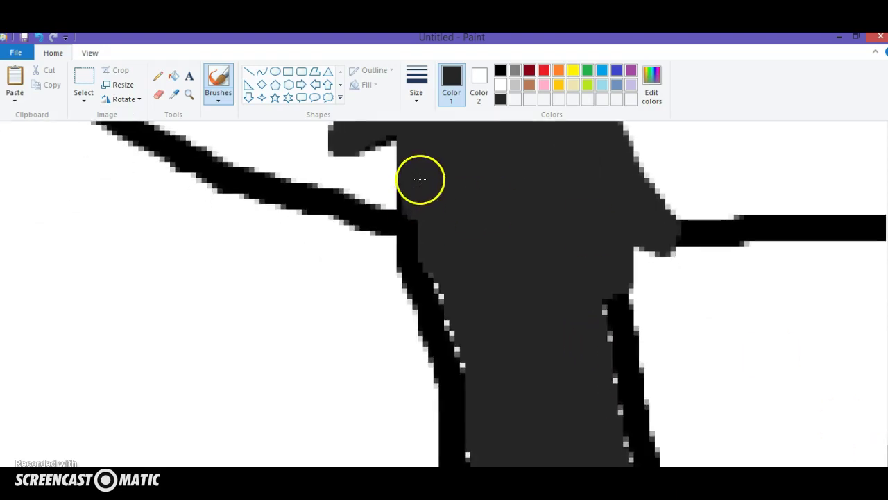
{"action": "mouse_move", "coordinate": [413, 193]}
{"action": "left_mouse_down"}
{"action": "mouse_move", "coordinate": [411, 265]}
{"action": "mouse_move", "coordinate": [458, 396]}
{"action": "mouse_move", "coordinate": [436, 270]}
{"action": "left_mouse_up"}
{"action": "mouse_move", "coordinate": [599, 375]}
{"action": "left_mouse_down"}
{"action": "mouse_move", "coordinate": [604, 238]}
{"action": "mouse_move", "coordinate": [639, 448]}
{"action": "left_mouse_up"}
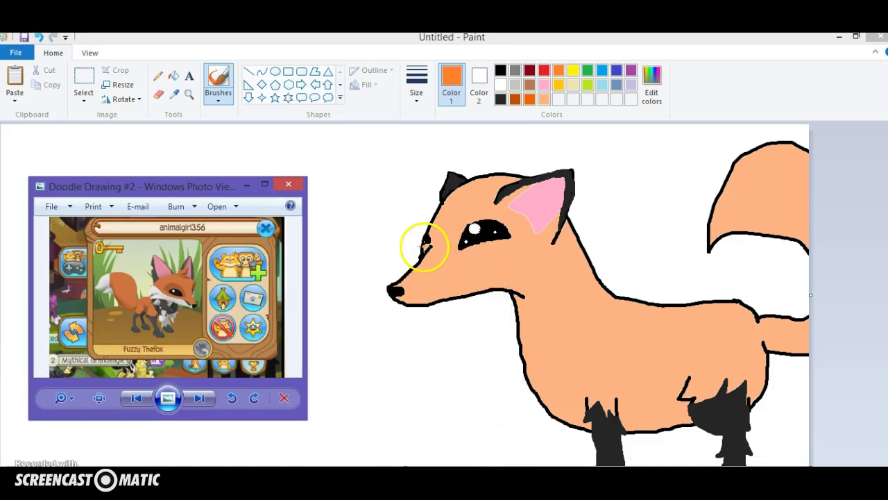
Paint orange around the far eye, outline the near eye with orange curves above and below, and fill that ring orange
{"action": "left_click", "coordinate": [425, 244]}
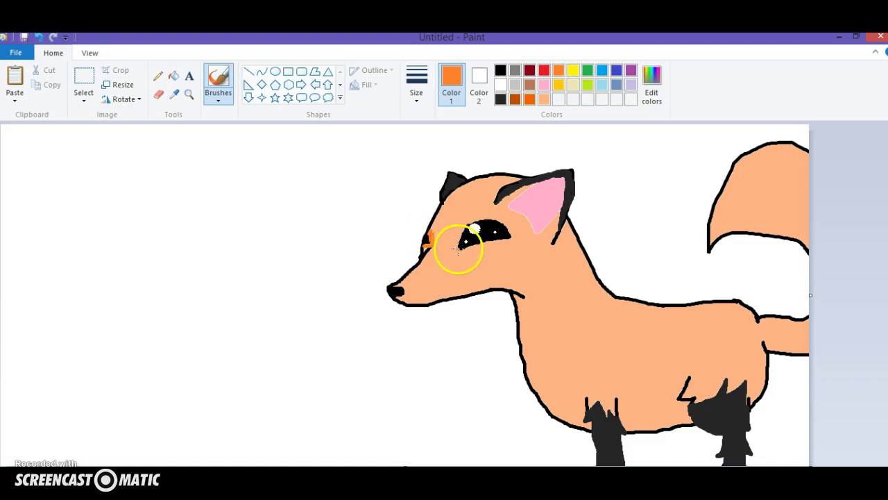
{"action": "left_click", "coordinate": [261, 71]}
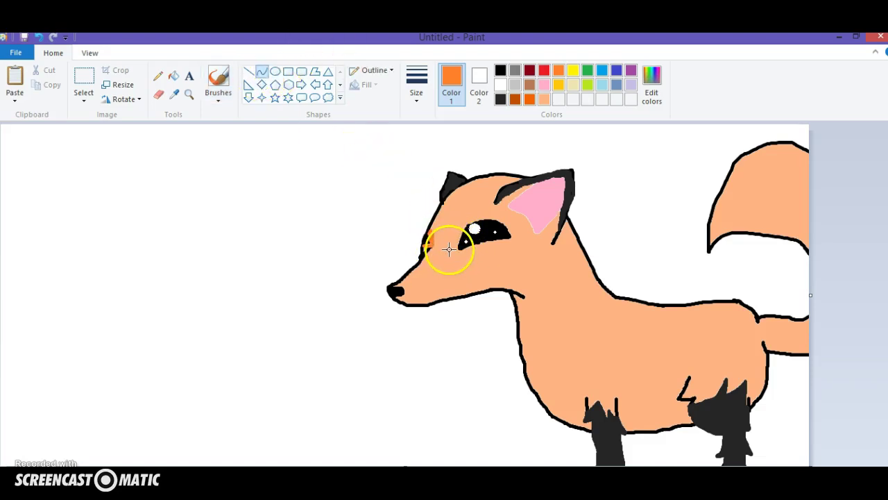
{"action": "left_click_drag", "start_coordinate": [450, 248], "coordinate": [517, 234]}
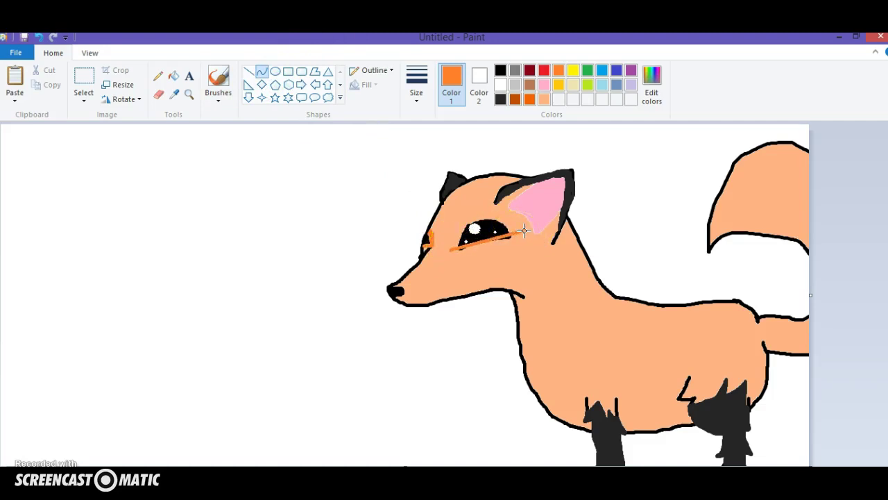
{"action": "left_click_drag", "start_coordinate": [486, 242], "coordinate": [488, 202]}
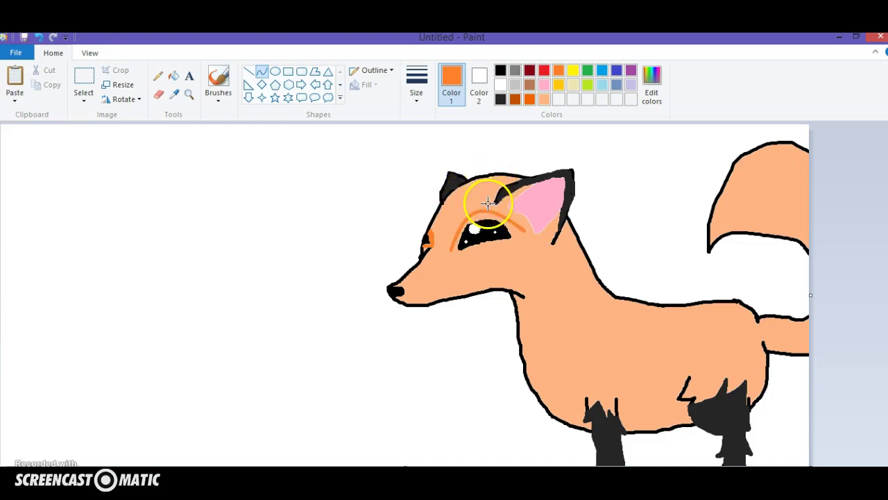
{"action": "left_click_drag", "start_coordinate": [520, 236], "coordinate": [512, 233]}
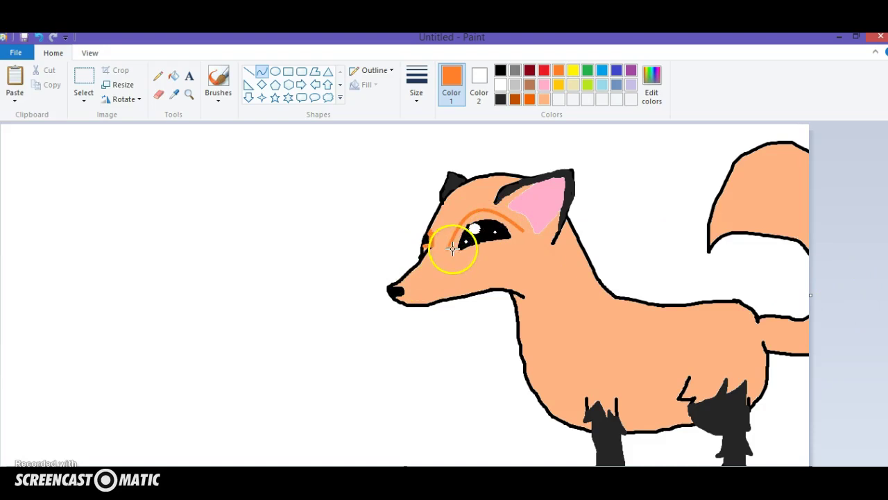
{"action": "left_click_drag", "start_coordinate": [449, 253], "coordinate": [508, 236]}
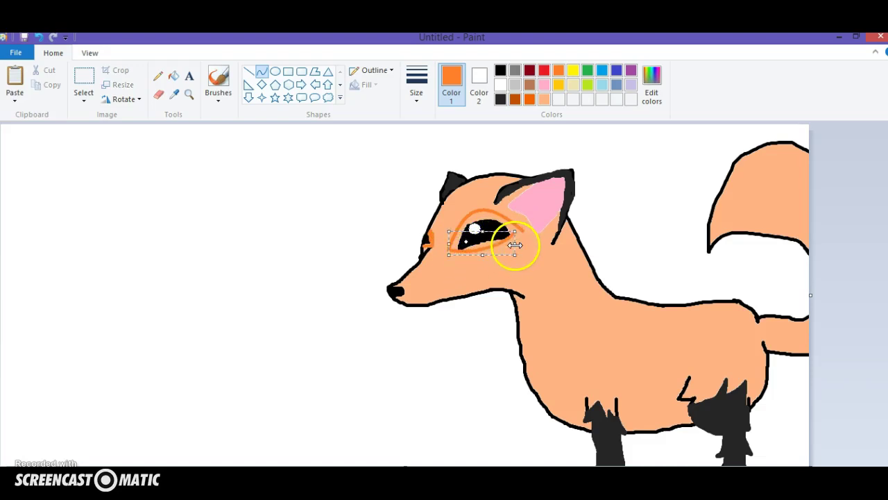
{"action": "left_click_drag", "start_coordinate": [512, 245], "coordinate": [524, 240]}
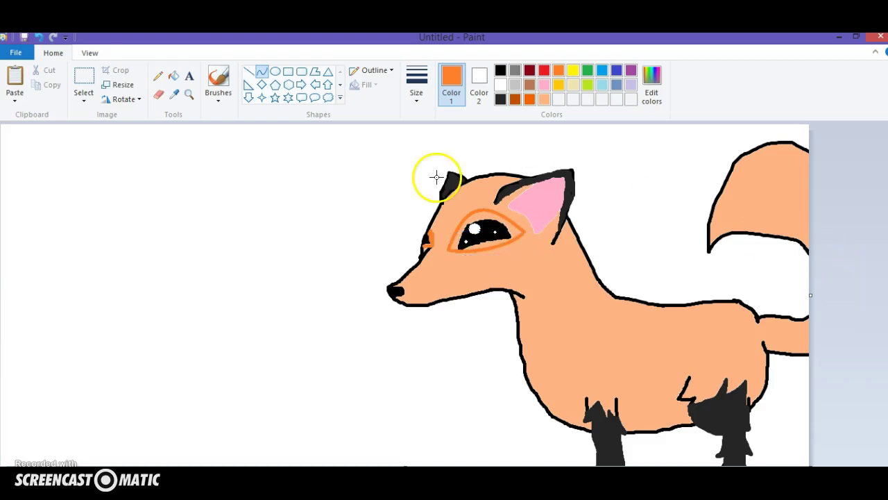
{"action": "left_click", "coordinate": [174, 75]}
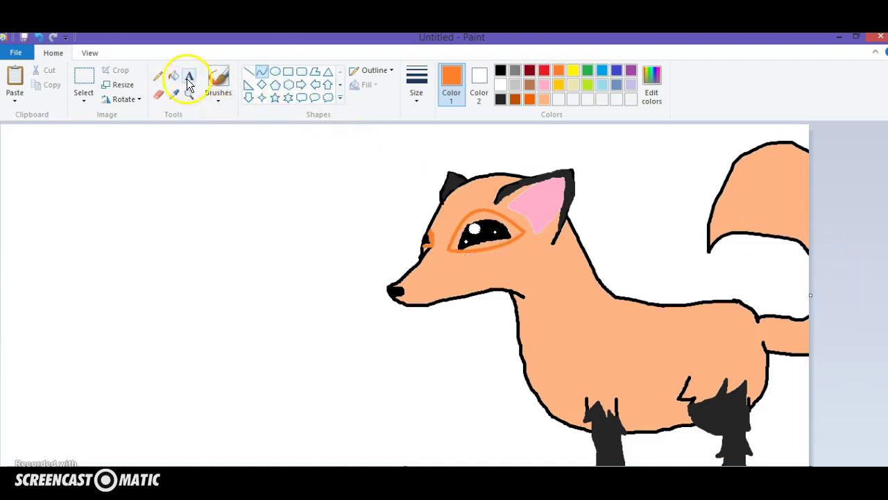
{"action": "left_click", "coordinate": [478, 217]}
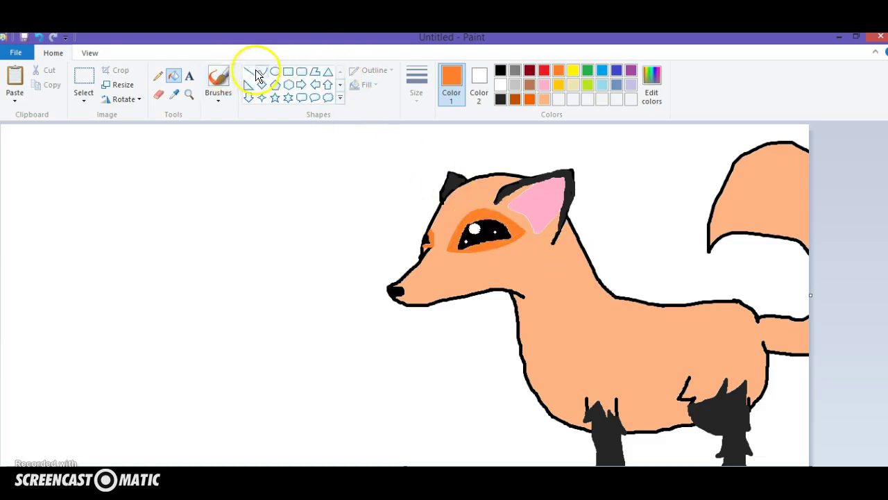
Touch up the gaps between the orange patch and the black near eye with an orange brush
{"action": "left_click", "coordinate": [218, 76]}
{"action": "scroll", "coordinate": [362, 247], "scroll_direction": "down", "scroll_amount": 1}
{"action": "scroll", "coordinate": [365, 248], "scroll_direction": "up", "scroll_amount": 1}
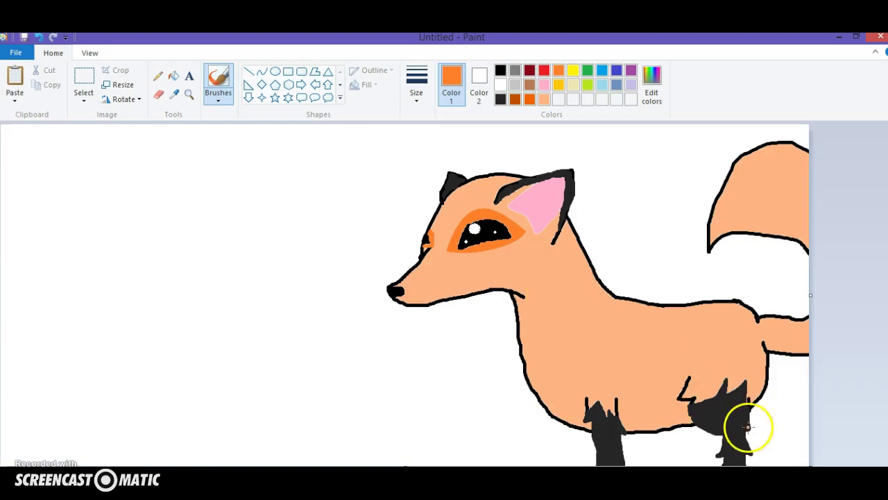
{"action": "scroll", "coordinate": [208, 291], "scroll_direction": "up", "scroll_amount": 1}
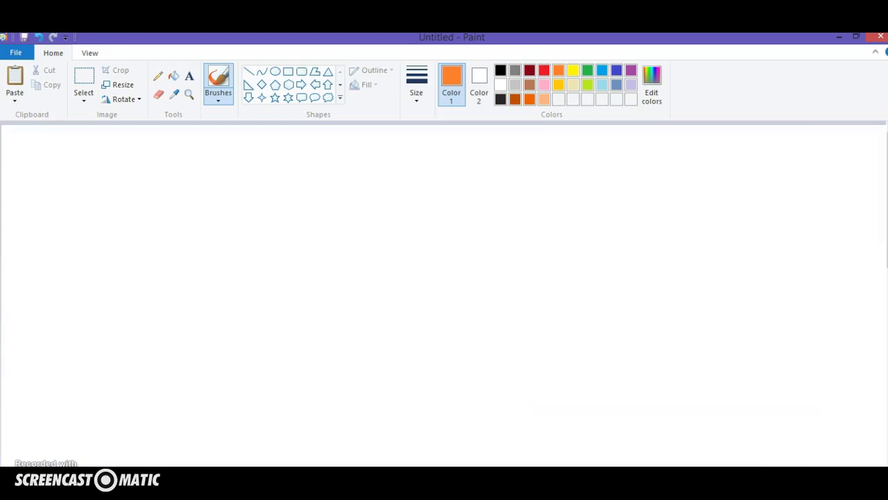
{"action": "scroll", "coordinate": [585, 448], "scroll_direction": "down", "scroll_amount": 3}
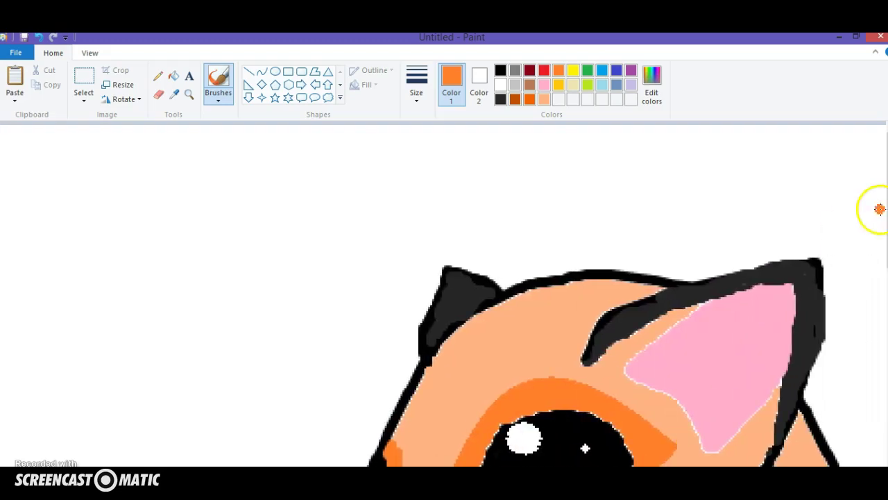
{"action": "scroll", "coordinate": [879, 209], "scroll_direction": "down", "scroll_amount": 2}
{"action": "left_click_drag", "start_coordinate": [470, 421], "coordinate": [494, 356]}
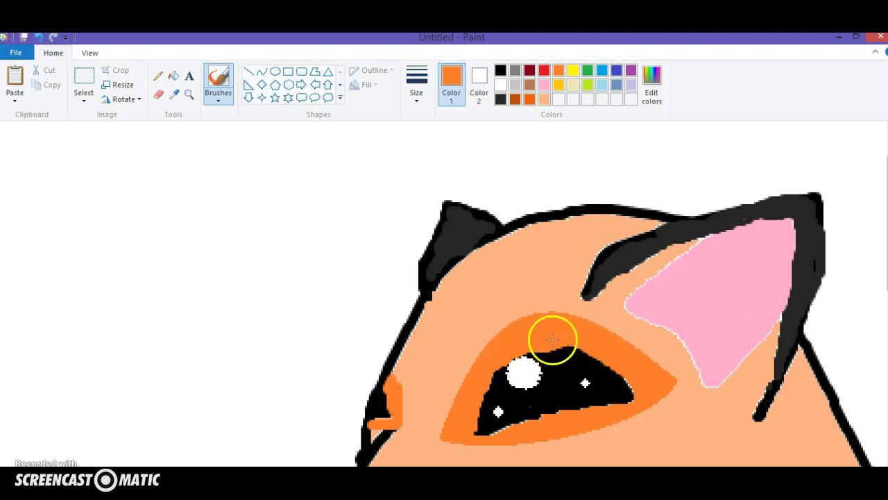
{"action": "mouse_move", "coordinate": [629, 381]}
{"action": "left_mouse_down"}
{"action": "mouse_move", "coordinate": [612, 412]}
{"action": "mouse_move", "coordinate": [554, 416]}
{"action": "mouse_move", "coordinate": [490, 441]}
{"action": "mouse_move", "coordinate": [468, 420]}
{"action": "mouse_move", "coordinate": [487, 437]}
{"action": "mouse_move", "coordinate": [508, 422]}
{"action": "mouse_move", "coordinate": [669, 382]}
{"action": "left_mouse_up"}
{"action": "scroll", "coordinate": [668, 383], "scroll_direction": "down", "scroll_amount": 5}
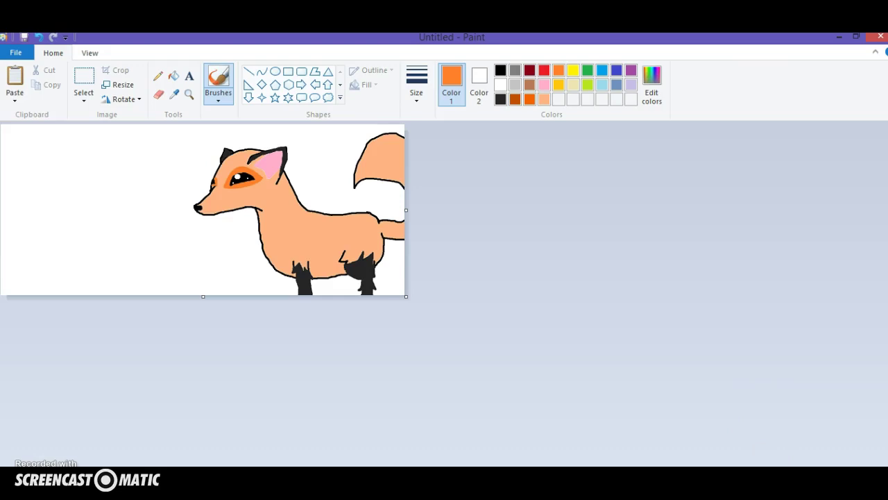
{"action": "scroll", "coordinate": [407, 295], "scroll_direction": "up", "scroll_amount": 1}
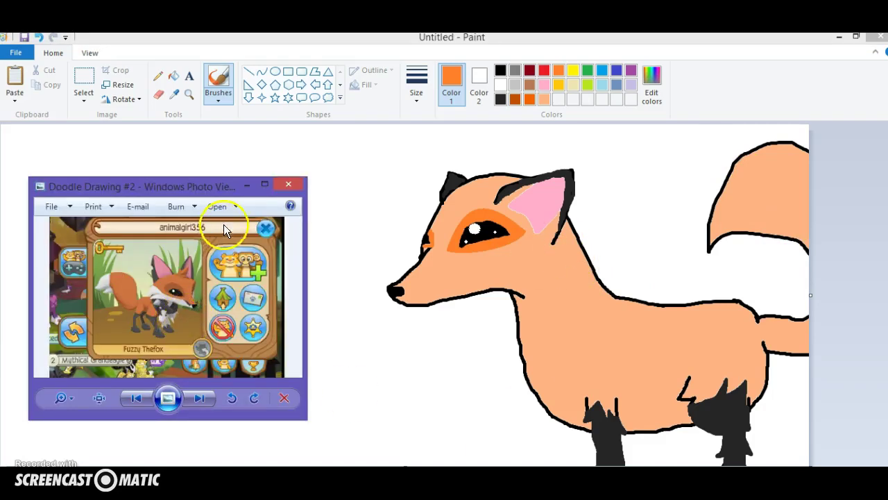
Put the reference picture away and set up a dark grey curve for the collar on the fox's neck
{"action": "left_click", "coordinate": [247, 186]}
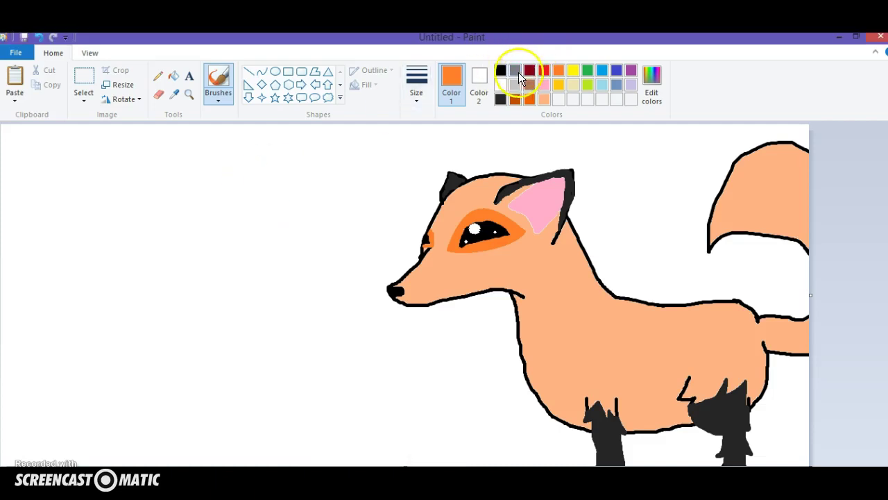
{"action": "left_click", "coordinate": [502, 100]}
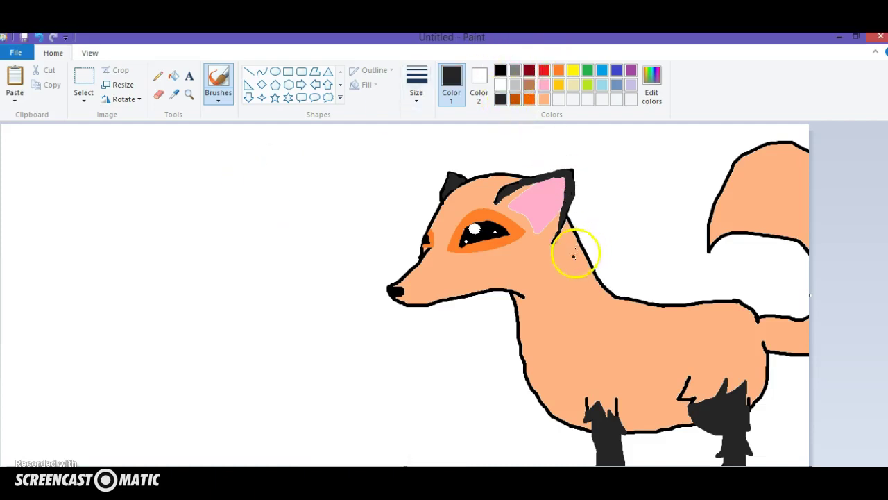
{"action": "left_click", "coordinate": [261, 71]}
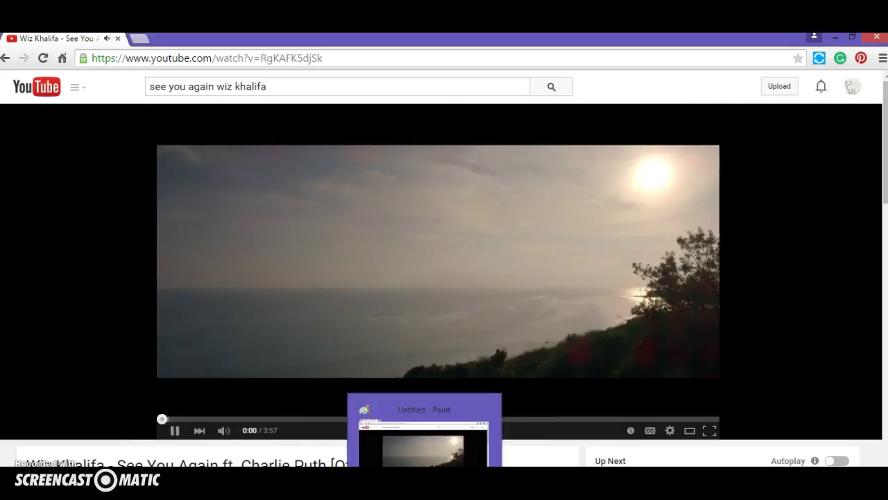
Switch back to Paint and brush a thick white jagged line from the muzzle across the cheek to below the ear, redoing it once against the reference
{"action": "left_click", "coordinate": [424, 437]}
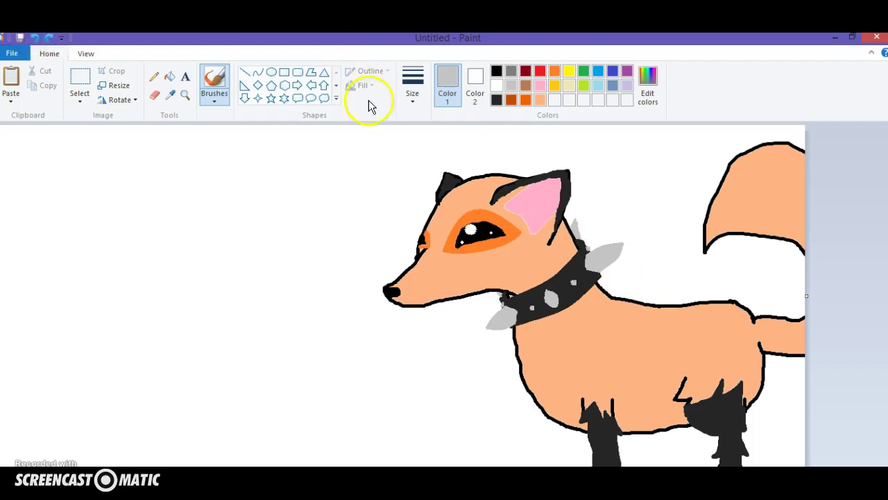
{"action": "left_click", "coordinate": [412, 101]}
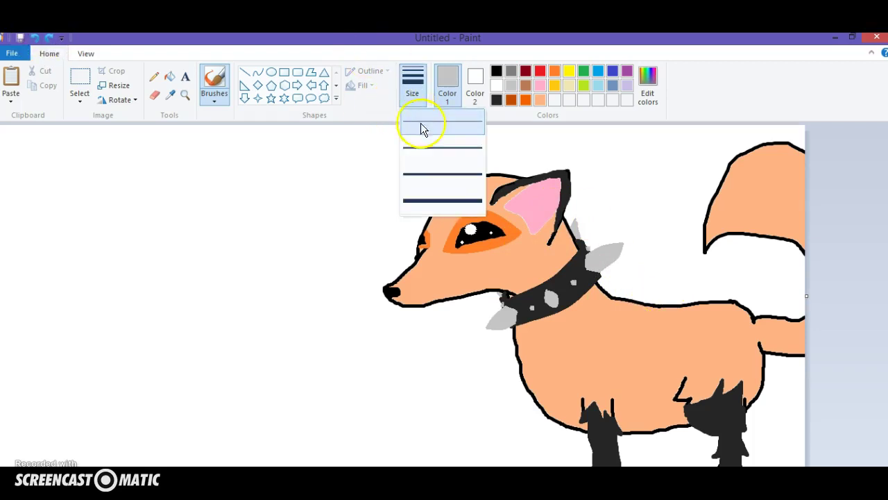
{"action": "left_click", "coordinate": [447, 175]}
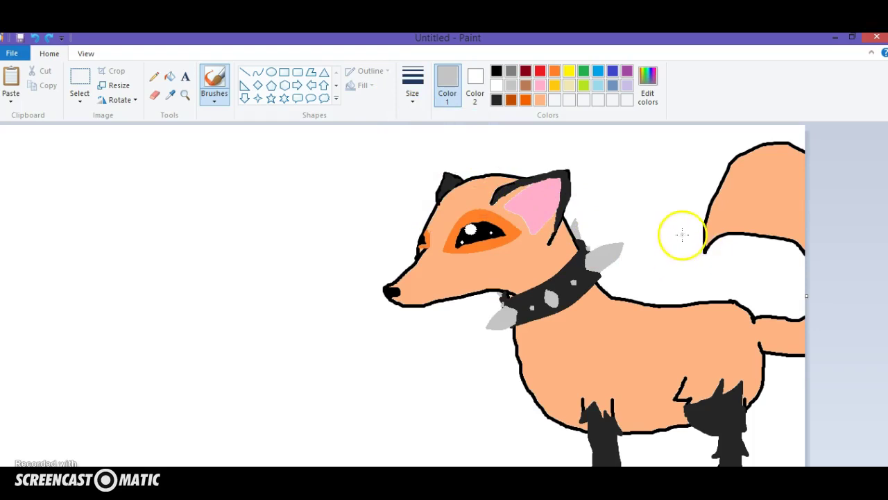
{"action": "left_click", "coordinate": [497, 87]}
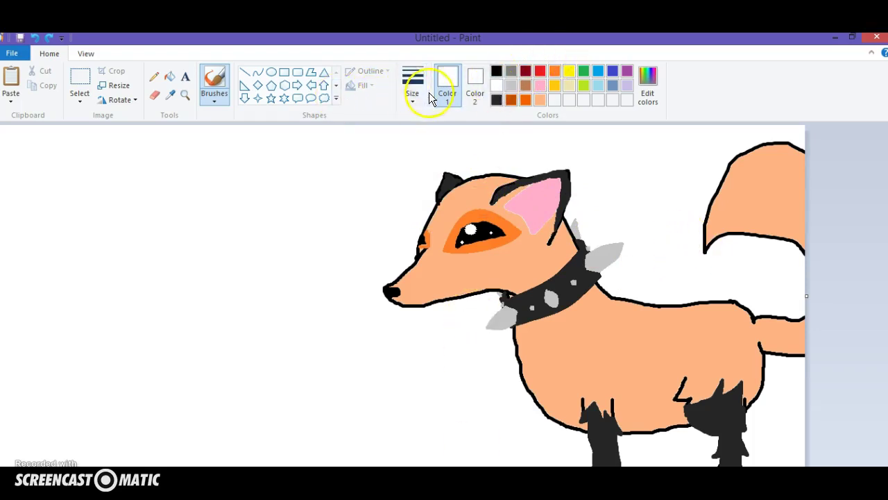
{"action": "left_click", "coordinate": [406, 101]}
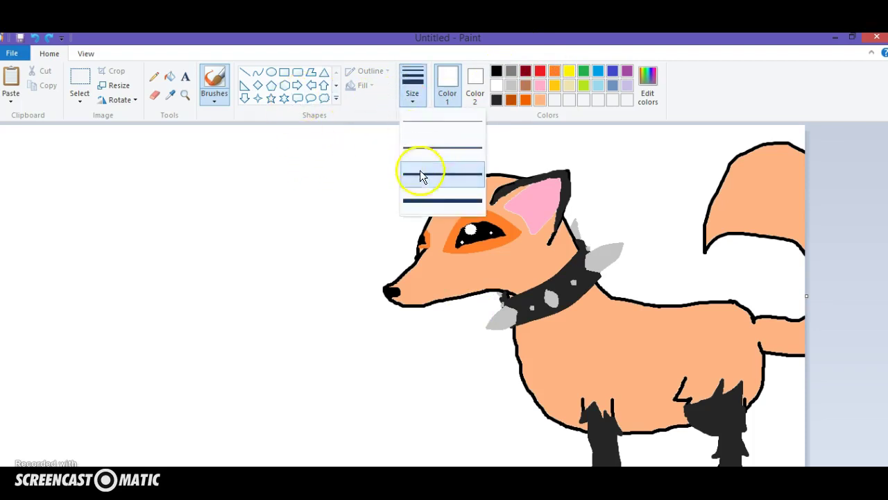
{"action": "left_click", "coordinate": [419, 193]}
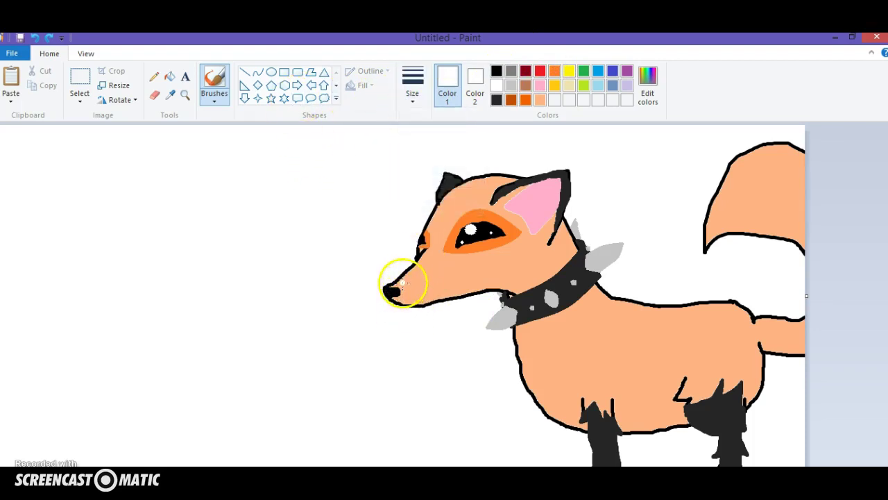
{"action": "mouse_move", "coordinate": [402, 281]}
{"action": "left_mouse_down"}
{"action": "mouse_move", "coordinate": [426, 268]}
{"action": "mouse_move", "coordinate": [416, 278]}
{"action": "mouse_move", "coordinate": [480, 274]}
{"action": "mouse_move", "coordinate": [517, 285]}
{"action": "left_mouse_up"}
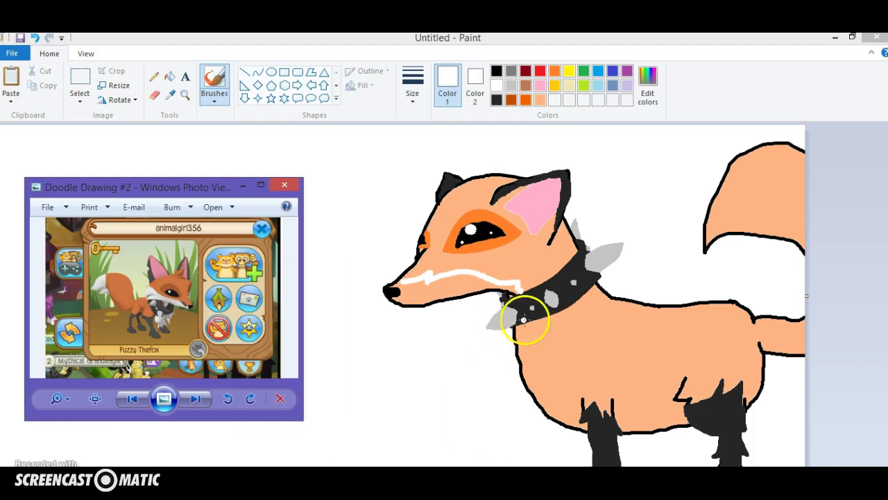
{"action": "left_click", "coordinate": [42, 35]}
{"action": "mouse_move", "coordinate": [407, 279]}
{"action": "left_mouse_down"}
{"action": "mouse_move", "coordinate": [462, 264]}
{"action": "mouse_move", "coordinate": [415, 295]}
{"action": "mouse_move", "coordinate": [496, 257]}
{"action": "mouse_move", "coordinate": [531, 261]}
{"action": "mouse_move", "coordinate": [569, 230]}
{"action": "left_mouse_up"}
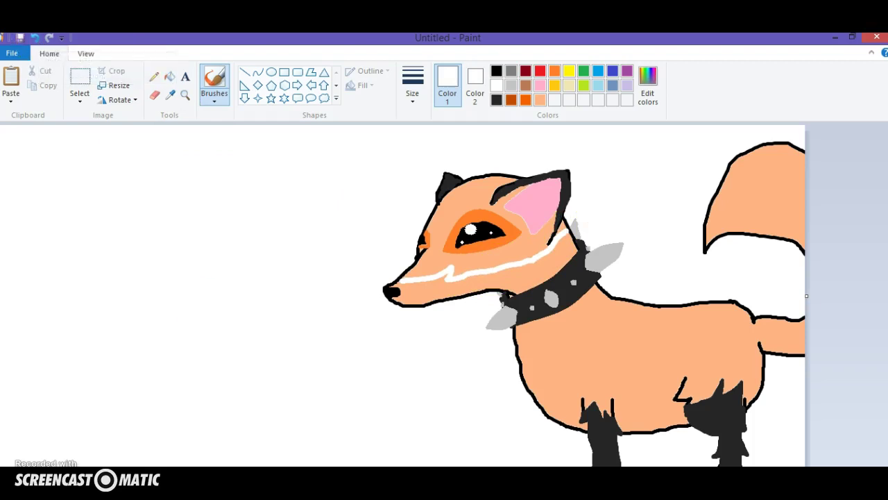
{"action": "key", "text": "alt+Tab"}
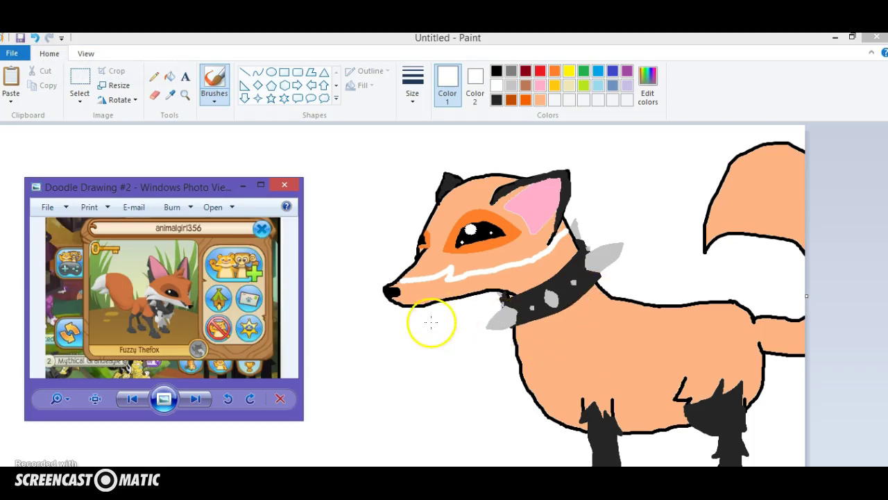
{"action": "key", "text": "alt+Tab"}
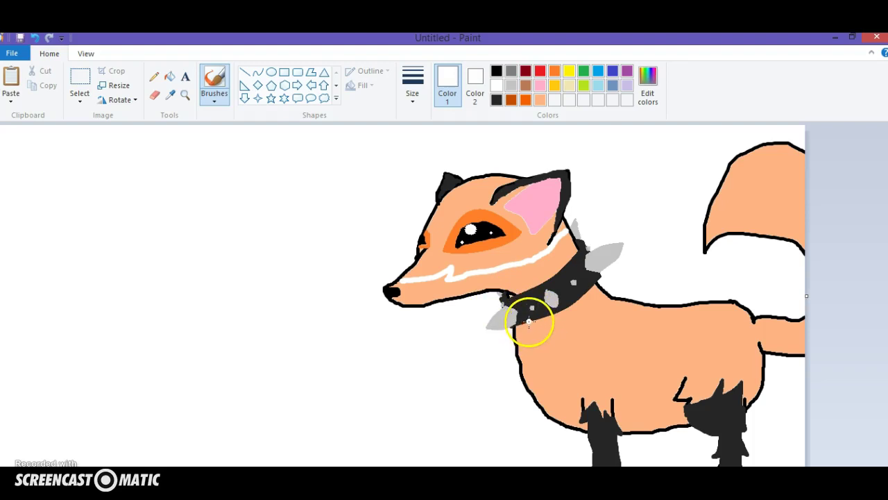
Brush thick white jagged lines down the chest, along the belly, across the rump and over the tail to mark the white fur
{"action": "mouse_move", "coordinate": [529, 324]}
{"action": "left_mouse_down"}
{"action": "mouse_move", "coordinate": [563, 364]}
{"action": "mouse_move", "coordinate": [547, 367]}
{"action": "mouse_move", "coordinate": [581, 412]}
{"action": "left_mouse_up"}
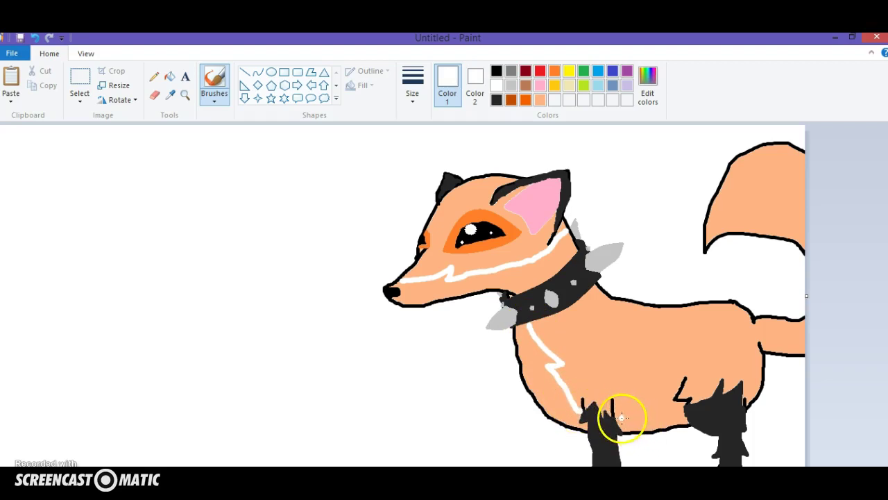
{"action": "mouse_move", "coordinate": [619, 417]}
{"action": "left_mouse_down"}
{"action": "mouse_move", "coordinate": [645, 405]}
{"action": "mouse_move", "coordinate": [678, 411]}
{"action": "left_mouse_up"}
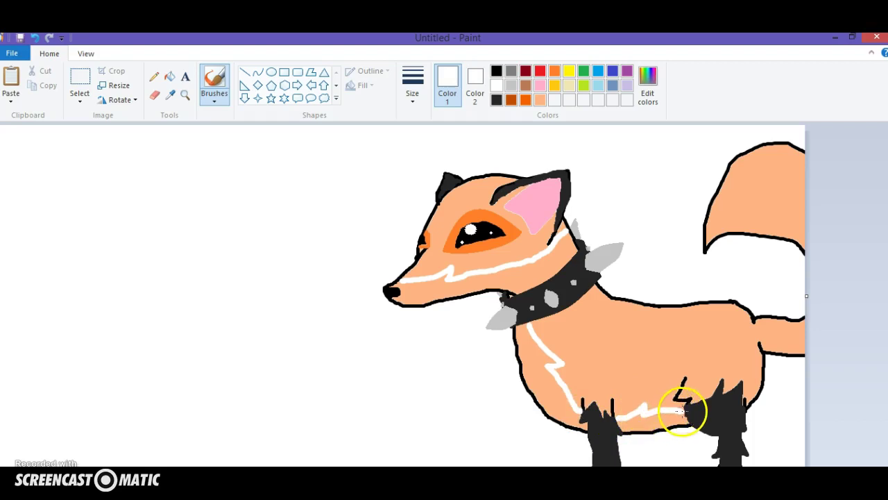
{"action": "mouse_move", "coordinate": [747, 391]}
{"action": "left_mouse_down"}
{"action": "mouse_move", "coordinate": [760, 383]}
{"action": "mouse_move", "coordinate": [745, 393]}
{"action": "left_mouse_up"}
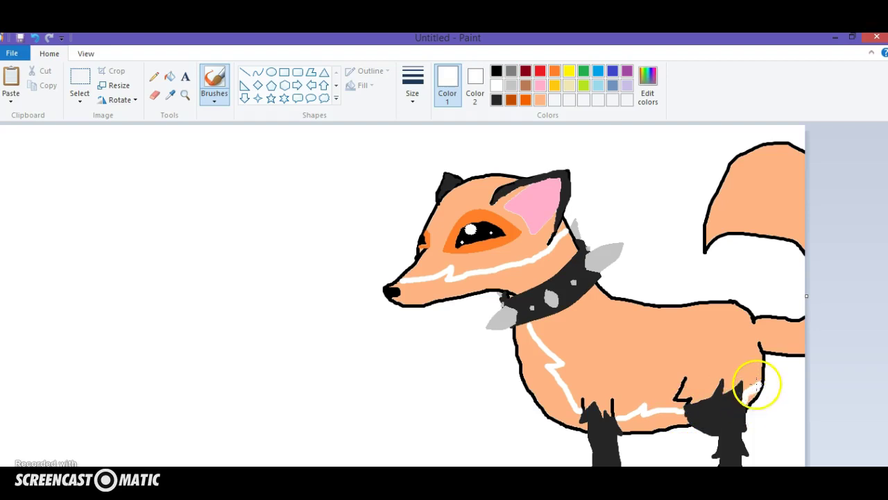
{"action": "mouse_move", "coordinate": [728, 177]}
{"action": "left_mouse_down"}
{"action": "mouse_move", "coordinate": [785, 174]}
{"action": "mouse_move", "coordinate": [794, 182]}
{"action": "mouse_move", "coordinate": [778, 188]}
{"action": "mouse_move", "coordinate": [809, 208]}
{"action": "mouse_move", "coordinate": [783, 214]}
{"action": "mouse_move", "coordinate": [792, 223]}
{"action": "left_mouse_up"}
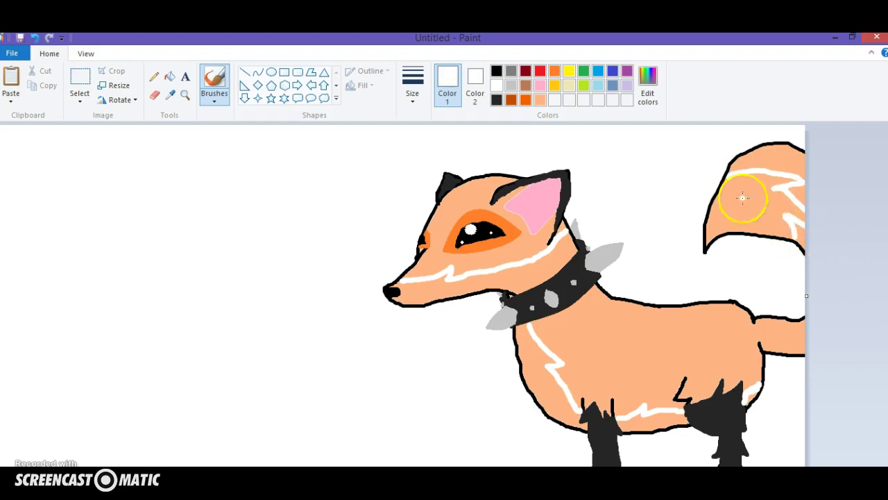
Fill the lower face, chest, belly and tail tip enclosed by the jagged lines with white
{"action": "left_click", "coordinate": [173, 74]}
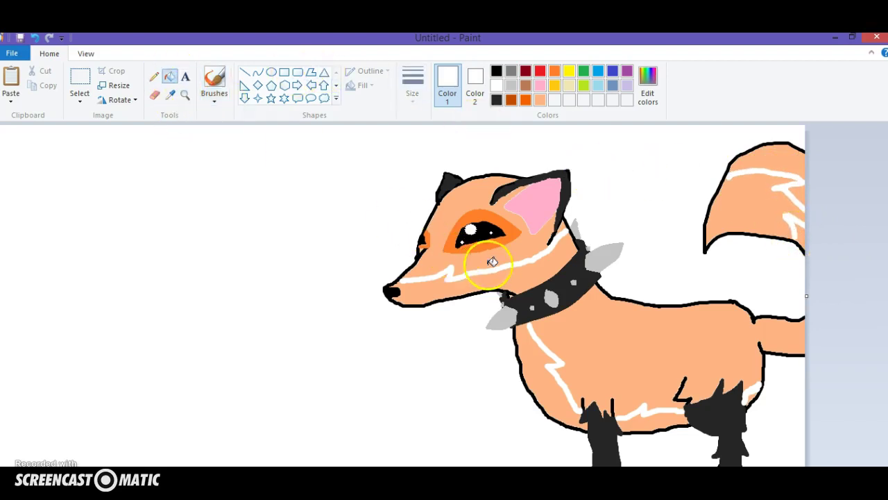
{"action": "left_click", "coordinate": [535, 268]}
{"action": "left_click", "coordinate": [540, 370]}
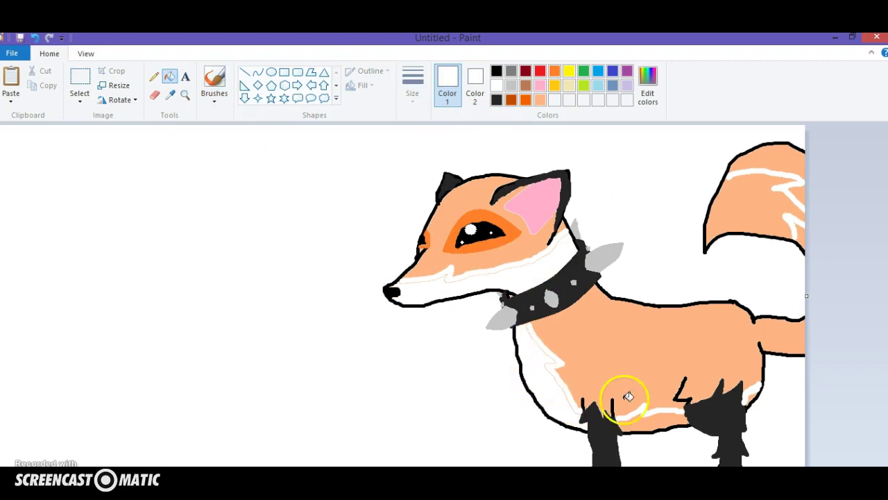
{"action": "left_click", "coordinate": [660, 417]}
{"action": "left_click", "coordinate": [727, 195]}
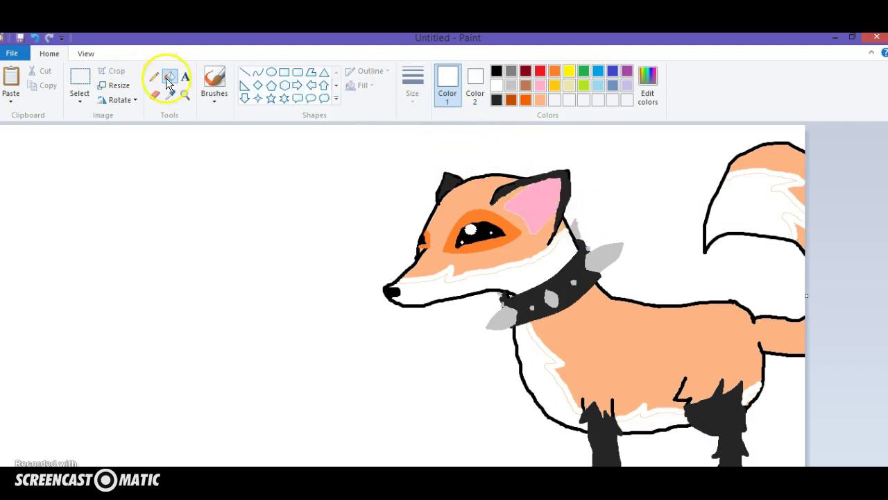
Paint over the thin orange seam along the muzzle and cheek with a white brush
{"action": "left_click", "coordinate": [215, 78]}
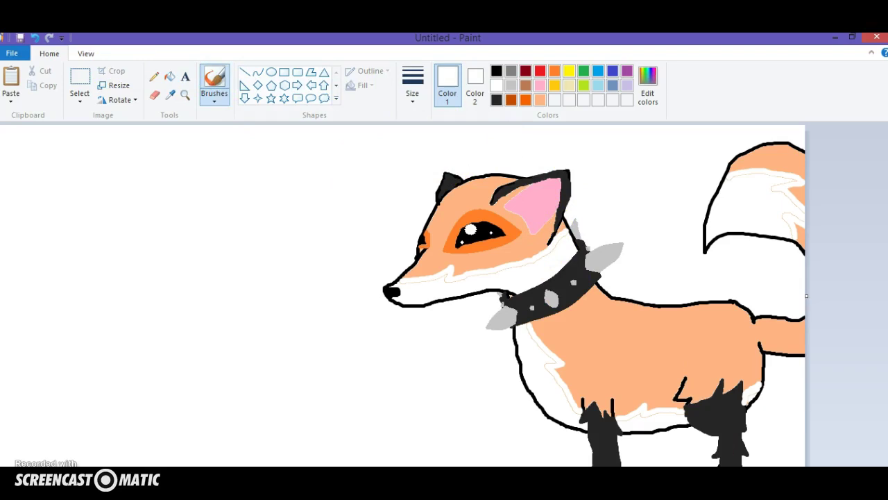
{"action": "key", "text": "ctrl+Page_Up"}
{"action": "scroll", "coordinate": [604, 409], "scroll_direction": "down", "scroll_amount": 5}
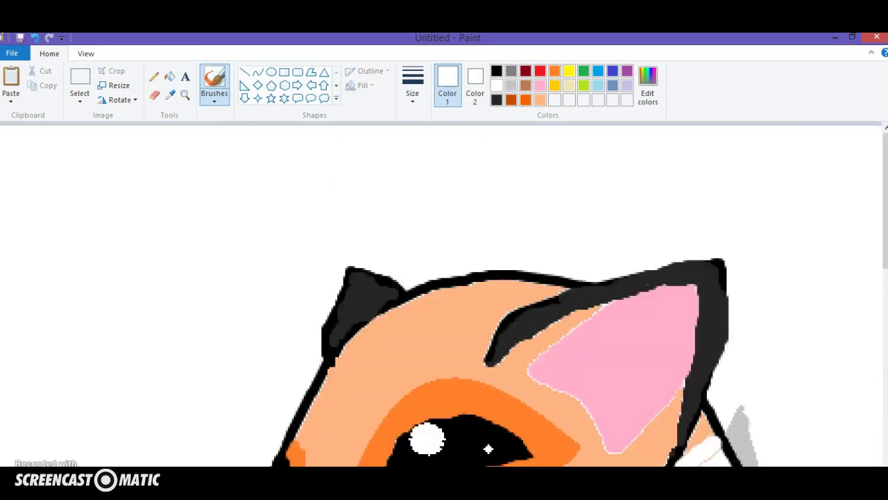
{"action": "scroll", "coordinate": [603, 410], "scroll_direction": "left", "scroll_amount": 3}
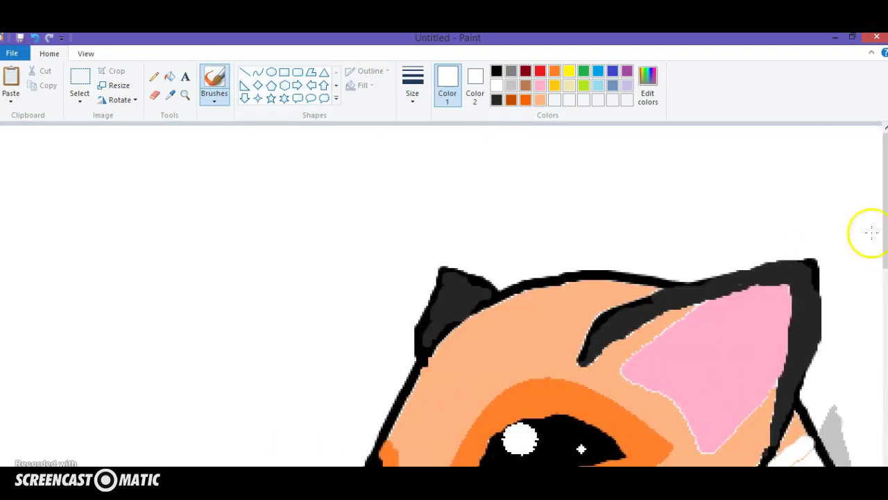
{"action": "scroll", "coordinate": [871, 240], "scroll_direction": "down", "scroll_amount": 5}
{"action": "scroll", "coordinate": [569, 291], "scroll_direction": "down", "scroll_amount": 1}
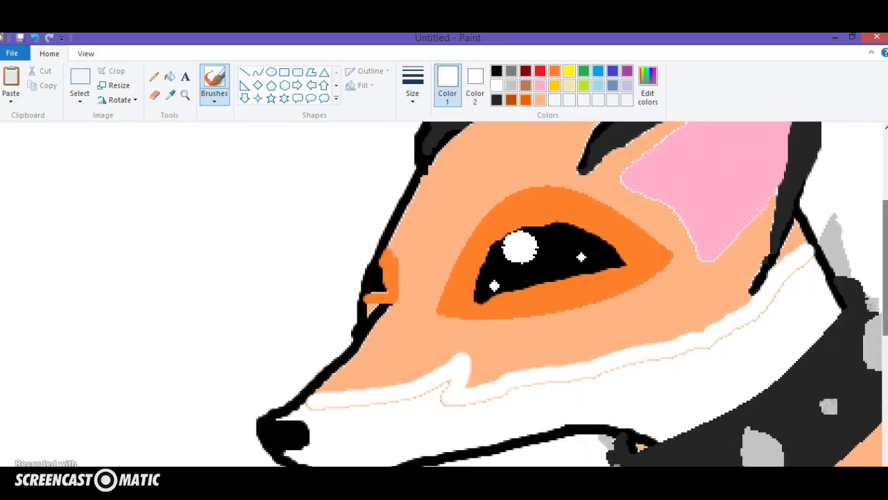
{"action": "mouse_move", "coordinate": [305, 413]}
{"action": "left_mouse_down"}
{"action": "mouse_move", "coordinate": [432, 389]}
{"action": "mouse_move", "coordinate": [441, 401]}
{"action": "mouse_move", "coordinate": [450, 377]}
{"action": "mouse_move", "coordinate": [520, 396]}
{"action": "mouse_move", "coordinate": [509, 397]}
{"action": "mouse_move", "coordinate": [654, 373]}
{"action": "mouse_move", "coordinate": [562, 385]}
{"action": "mouse_move", "coordinate": [697, 351]}
{"action": "mouse_move", "coordinate": [744, 323]}
{"action": "mouse_move", "coordinate": [804, 259]}
{"action": "mouse_move", "coordinate": [805, 302]}
{"action": "left_mouse_up"}
Cover the thin orange seam in the chest fur with white, from the collar down to the front leg
{"action": "left_click_drag", "start_coordinate": [885, 314], "coordinate": [885, 390]}
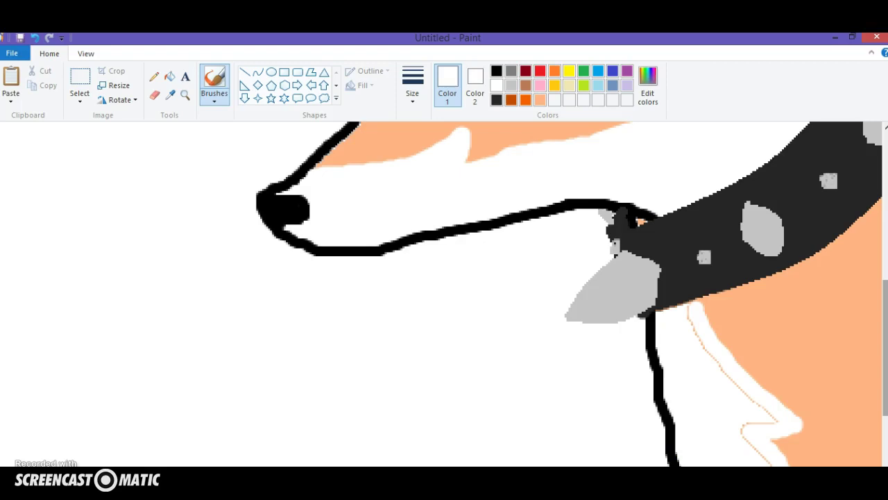
{"action": "scroll", "coordinate": [555, 294], "scroll_direction": "right", "scroll_amount": 5}
{"action": "mouse_move", "coordinate": [406, 320]}
{"action": "left_mouse_down"}
{"action": "mouse_move", "coordinate": [393, 319]}
{"action": "mouse_move", "coordinate": [424, 310]}
{"action": "mouse_move", "coordinate": [448, 359]}
{"action": "mouse_move", "coordinate": [492, 403]}
{"action": "mouse_move", "coordinate": [460, 430]}
{"action": "mouse_move", "coordinate": [496, 463]}
{"action": "mouse_move", "coordinate": [487, 418]}
{"action": "left_mouse_up"}
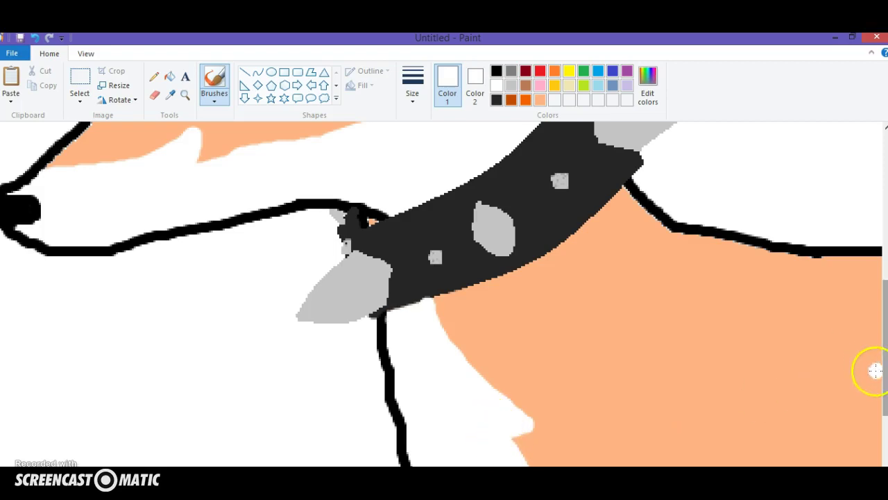
{"action": "left_click_drag", "start_coordinate": [887, 387], "coordinate": [873, 420]}
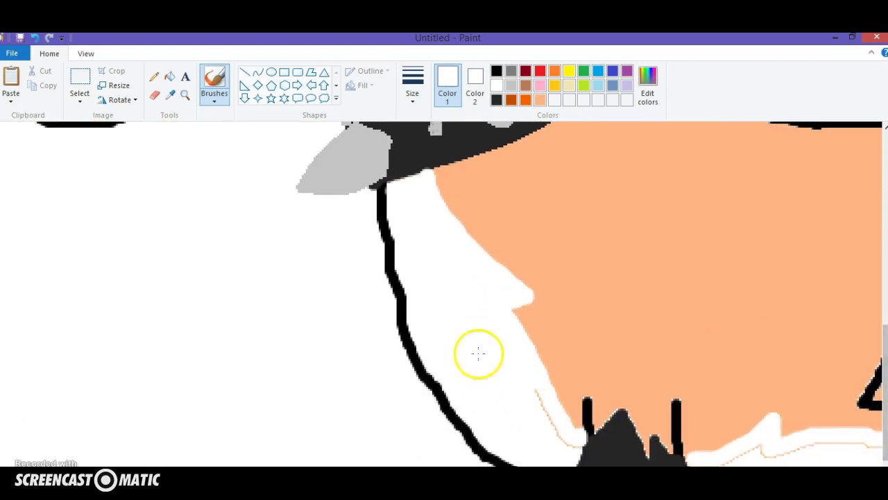
{"action": "mouse_move", "coordinate": [526, 379]}
{"action": "left_mouse_down"}
{"action": "mouse_move", "coordinate": [571, 437]}
{"action": "mouse_move", "coordinate": [570, 450]}
{"action": "mouse_move", "coordinate": [561, 430]}
{"action": "mouse_move", "coordinate": [584, 438]}
{"action": "left_mouse_up"}
Paint white over the orange seam along the belly and the leftover orange in the rump patch behind the hind leg
{"action": "scroll", "coordinate": [885, 309], "scroll_direction": "right", "scroll_amount": 5}
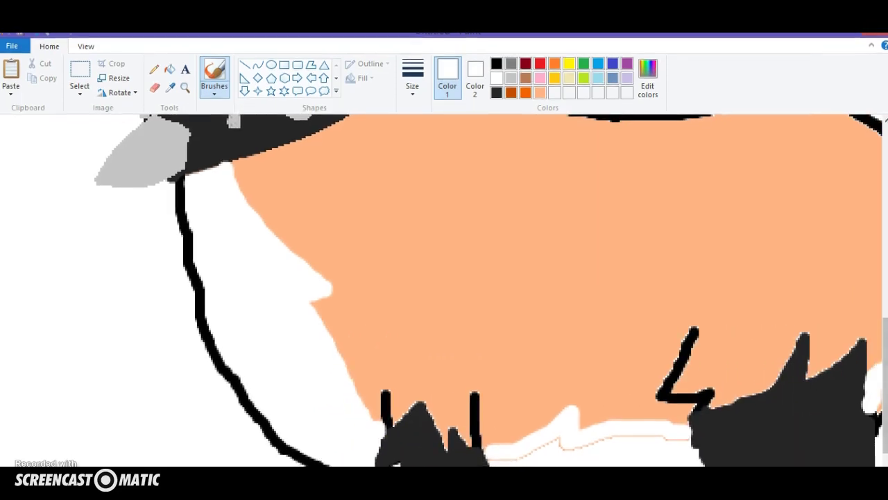
{"action": "scroll", "coordinate": [819, 347], "scroll_direction": "down", "scroll_amount": 2}
{"action": "mouse_move", "coordinate": [512, 376]}
{"action": "left_mouse_down"}
{"action": "mouse_move", "coordinate": [569, 363]}
{"action": "mouse_move", "coordinate": [617, 363]}
{"action": "mouse_move", "coordinate": [558, 378]}
{"action": "mouse_move", "coordinate": [644, 358]}
{"action": "mouse_move", "coordinate": [673, 361]}
{"action": "mouse_move", "coordinate": [683, 377]}
{"action": "mouse_move", "coordinate": [680, 360]}
{"action": "mouse_move", "coordinate": [690, 380]}
{"action": "left_mouse_up"}
{"action": "key", "text": "ctrl+z"}
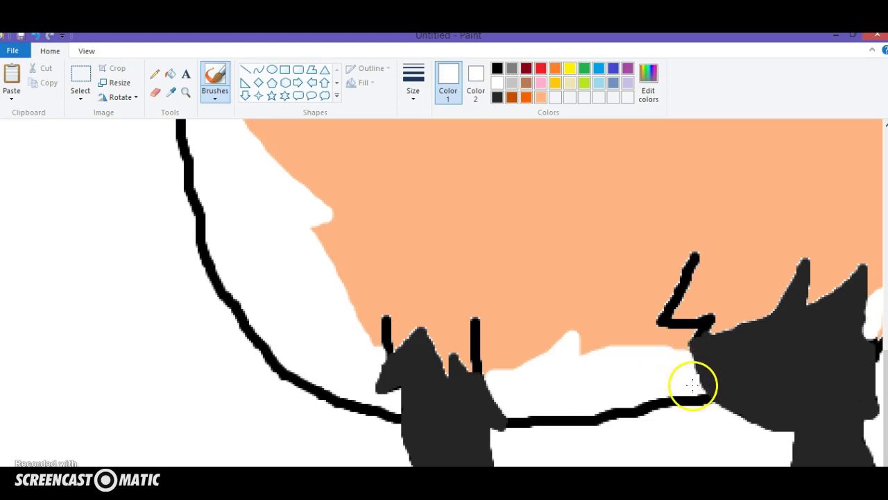
{"action": "scroll", "coordinate": [687, 326], "scroll_direction": "right", "scroll_amount": 5}
{"action": "mouse_move", "coordinate": [693, 332]}
{"action": "left_mouse_down"}
{"action": "mouse_move", "coordinate": [710, 278]}
{"action": "mouse_move", "coordinate": [721, 293]}
{"action": "mouse_move", "coordinate": [701, 337]}
{"action": "mouse_move", "coordinate": [723, 295]}
{"action": "left_mouse_up"}
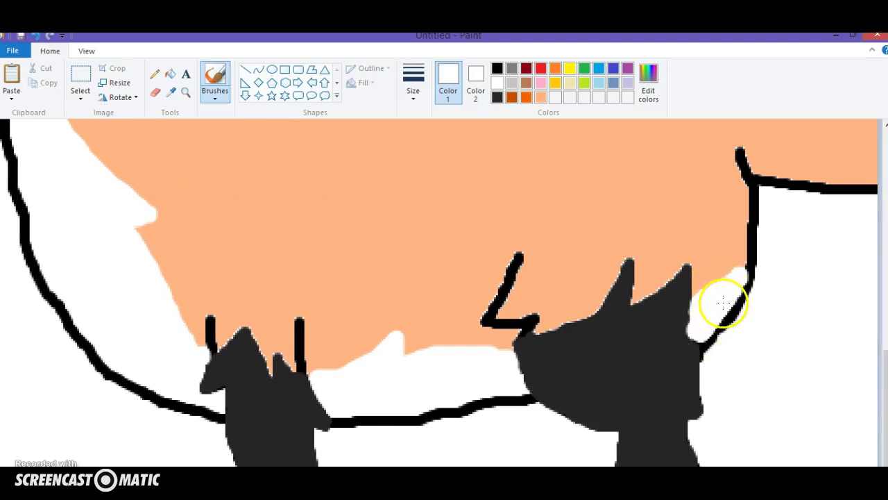
Paint white over the orange seam in the tail tip, undoing the last stray stroke
{"action": "mouse_move", "coordinate": [883, 463]}
{"action": "left_mouse_down"}
{"action": "mouse_move", "coordinate": [872, 446]}
{"action": "mouse_move", "coordinate": [873, 267]}
{"action": "left_mouse_up"}
{"action": "mouse_move", "coordinate": [639, 231]}
{"action": "left_mouse_down"}
{"action": "mouse_move", "coordinate": [699, 219]}
{"action": "mouse_move", "coordinate": [798, 219]}
{"action": "mouse_move", "coordinate": [842, 233]}
{"action": "mouse_move", "coordinate": [756, 250]}
{"action": "mouse_move", "coordinate": [874, 234]}
{"action": "mouse_move", "coordinate": [762, 244]}
{"action": "mouse_move", "coordinate": [769, 262]}
{"action": "mouse_move", "coordinate": [807, 271]}
{"action": "mouse_move", "coordinate": [868, 309]}
{"action": "mouse_move", "coordinate": [836, 288]}
{"action": "mouse_move", "coordinate": [882, 354]}
{"action": "mouse_move", "coordinate": [810, 327]}
{"action": "mouse_move", "coordinate": [846, 403]}
{"action": "left_mouse_up"}
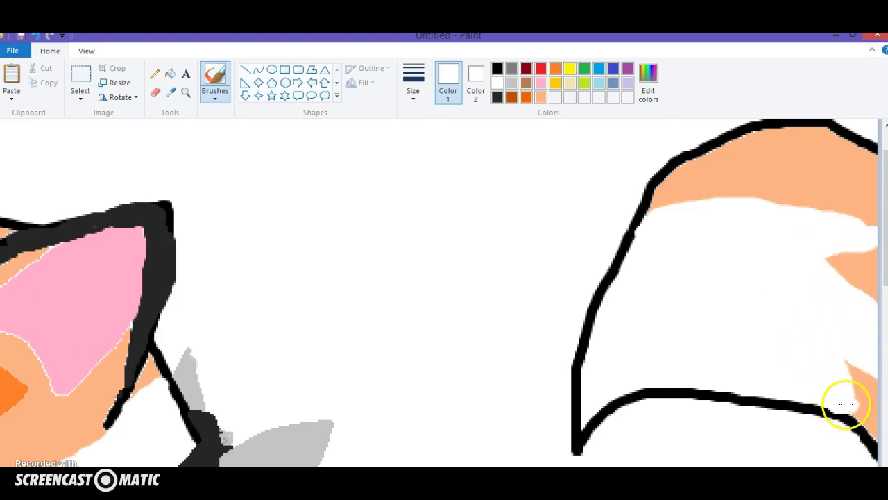
{"action": "key", "text": "ctrl+z"}
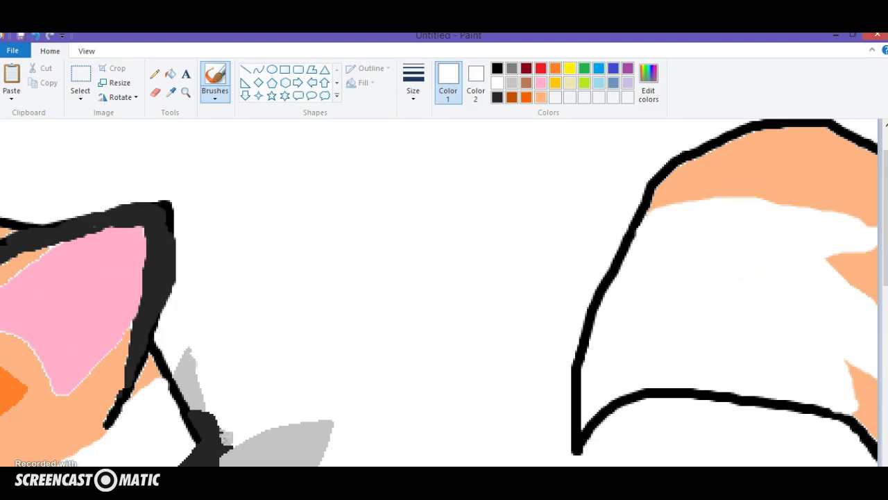
Check the reference picture, put it away, and paint grey paws at the bottom of the near front and hind legs
{"action": "scroll", "coordinate": [444, 292], "scroll_direction": "down", "scroll_amount": 2}
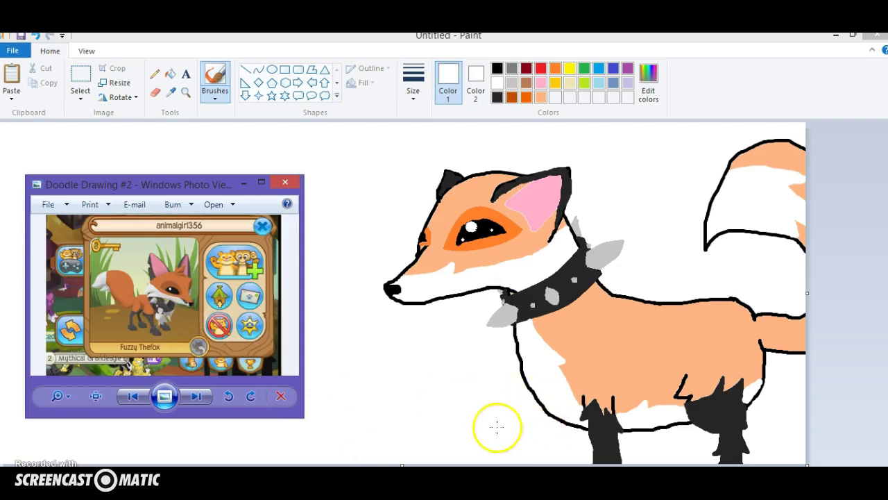
{"action": "left_click", "coordinate": [246, 184]}
{"action": "left_click", "coordinate": [512, 69]}
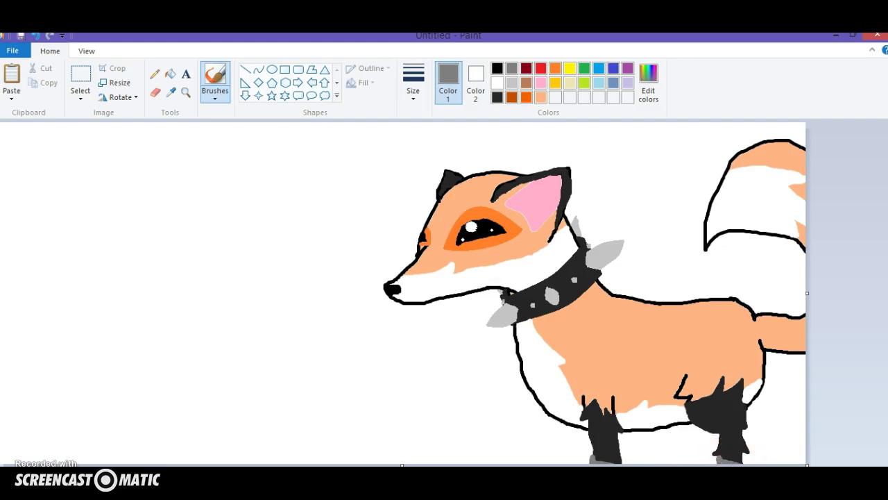
{"action": "left_click", "coordinate": [684, 406]}
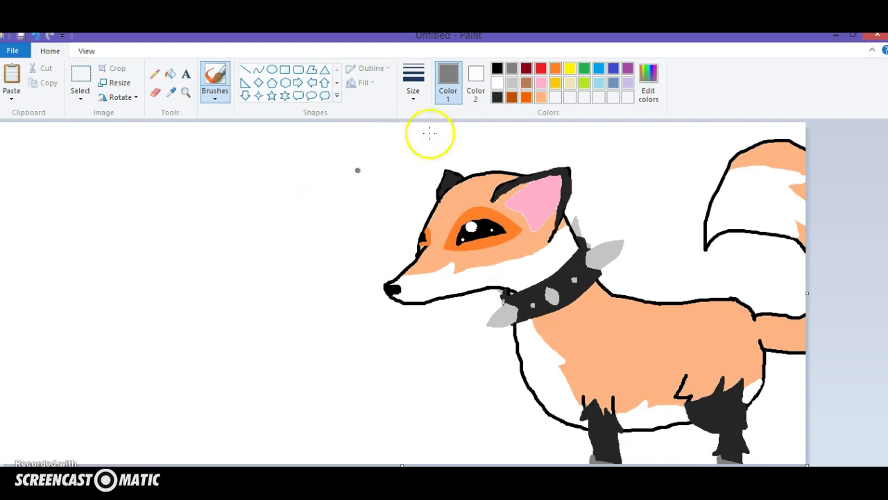
Try to outline the far front leg and its paw below the chest with a black brush
{"action": "left_click", "coordinate": [497, 69]}
{"action": "mouse_move", "coordinate": [563, 431]}
{"action": "left_mouse_down"}
{"action": "mouse_move", "coordinate": [567, 425]}
{"action": "mouse_move", "coordinate": [573, 444]}
{"action": "mouse_move", "coordinate": [589, 451]}
{"action": "mouse_move", "coordinate": [628, 448]}
{"action": "left_mouse_up"}
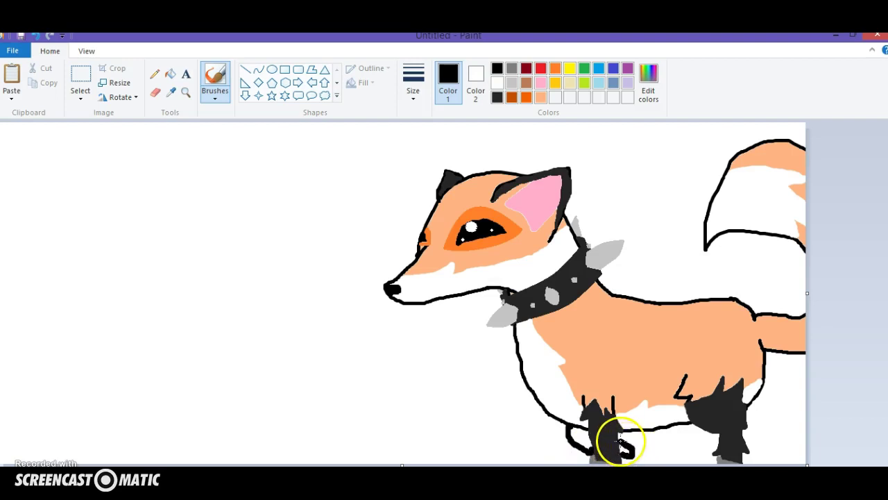
{"action": "left_click_drag", "start_coordinate": [580, 428], "coordinate": [584, 435]}
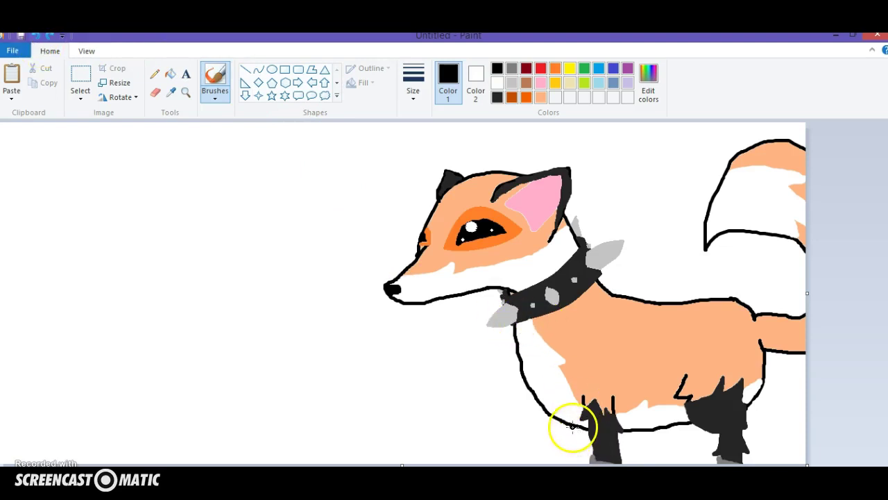
{"action": "mouse_move", "coordinate": [568, 425]}
{"action": "left_mouse_down"}
{"action": "mouse_move", "coordinate": [556, 426]}
{"action": "mouse_move", "coordinate": [544, 448]}
{"action": "mouse_move", "coordinate": [587, 438]}
{"action": "left_mouse_up"}
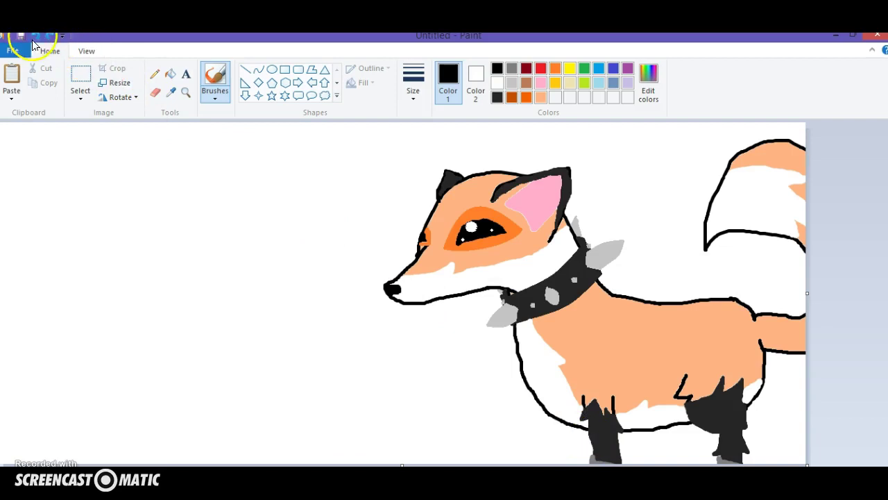
{"action": "left_click_drag", "start_coordinate": [556, 419], "coordinate": [558, 429]}
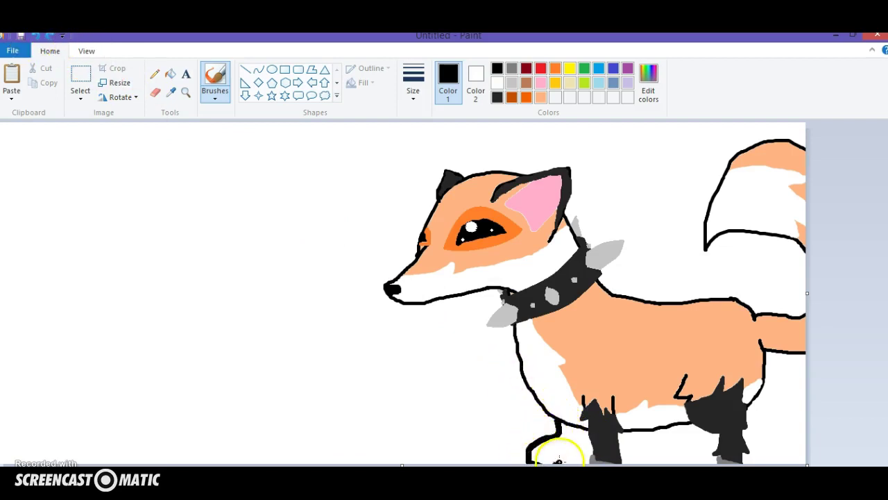
{"action": "left_click_drag", "start_coordinate": [586, 432], "coordinate": [603, 441]}
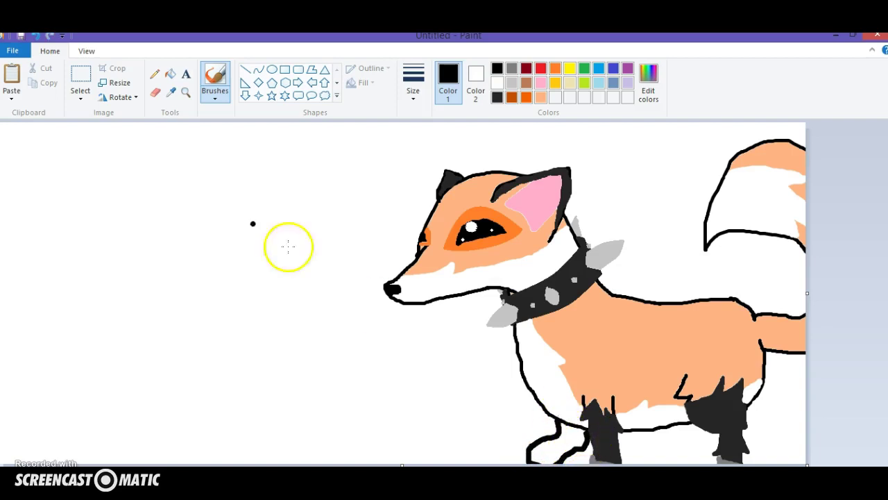
{"action": "left_click", "coordinate": [35, 36]}
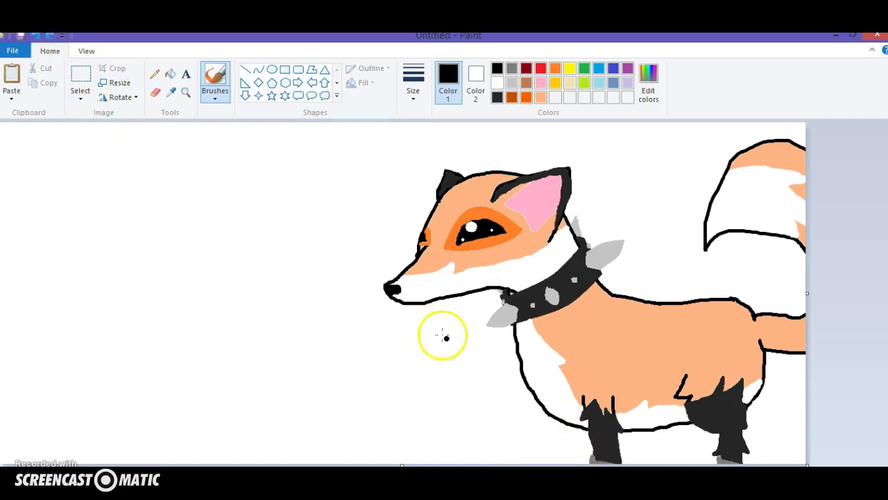
Switch to the YouTube music video in the browser, restart it from the beginning, and return to Paint
{"action": "left_click", "coordinate": [837, 34]}
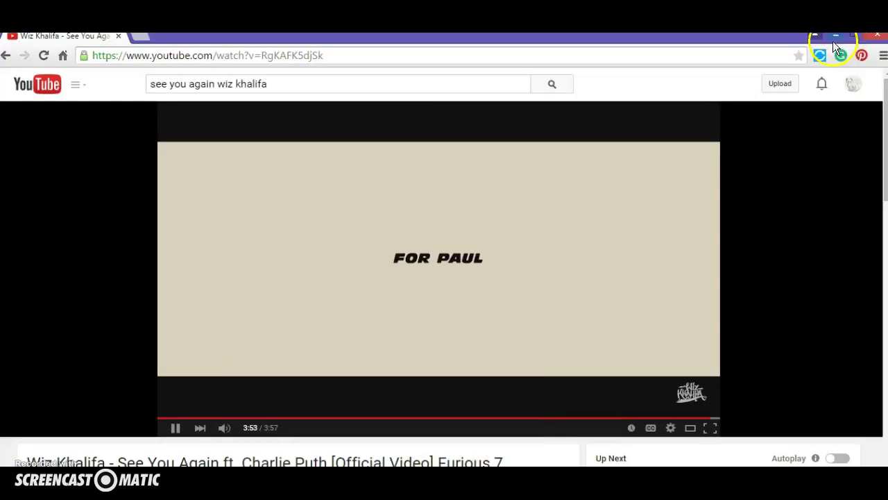
{"action": "left_click", "coordinate": [159, 417]}
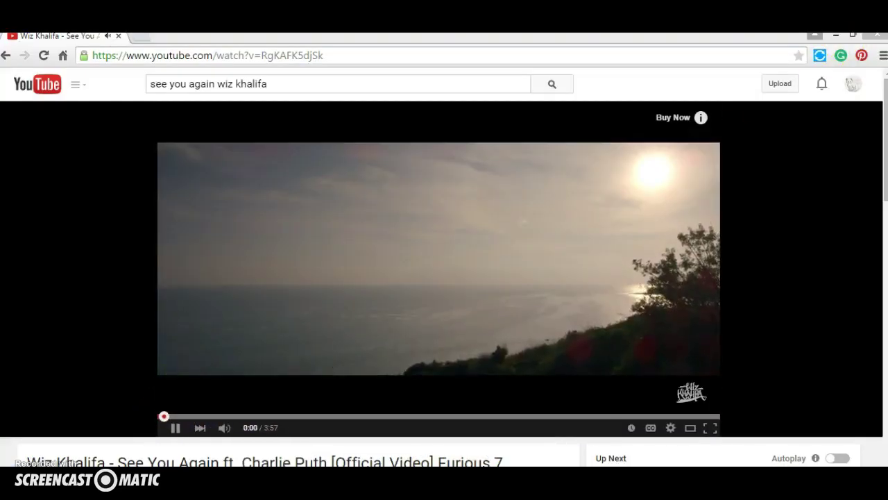
{"action": "key", "text": "alt+Tab"}
Outline both sides of the far front leg with curved black lines below the chest, undoing and redrawing the first attempt
{"action": "mouse_move", "coordinate": [561, 422]}
{"action": "left_mouse_down"}
{"action": "mouse_move", "coordinate": [528, 460]}
{"action": "mouse_move", "coordinate": [551, 463]}
{"action": "mouse_move", "coordinate": [584, 430]}
{"action": "left_mouse_up"}
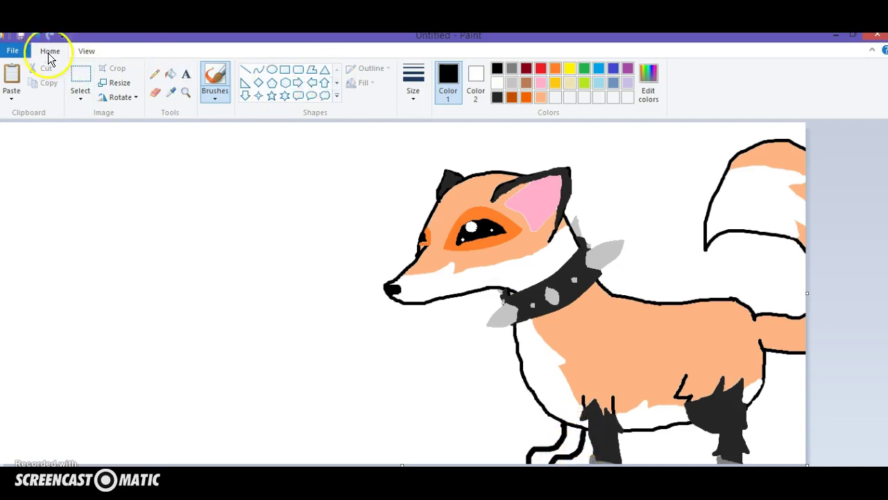
{"action": "left_click", "coordinate": [37, 36]}
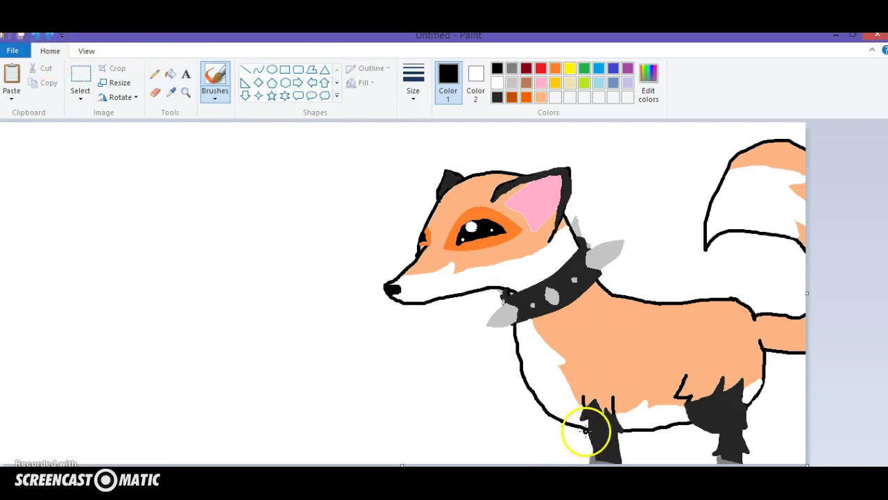
{"action": "mouse_move", "coordinate": [585, 437]}
{"action": "left_mouse_down"}
{"action": "mouse_move", "coordinate": [571, 440]}
{"action": "mouse_move", "coordinate": [561, 463]}
{"action": "left_mouse_up"}
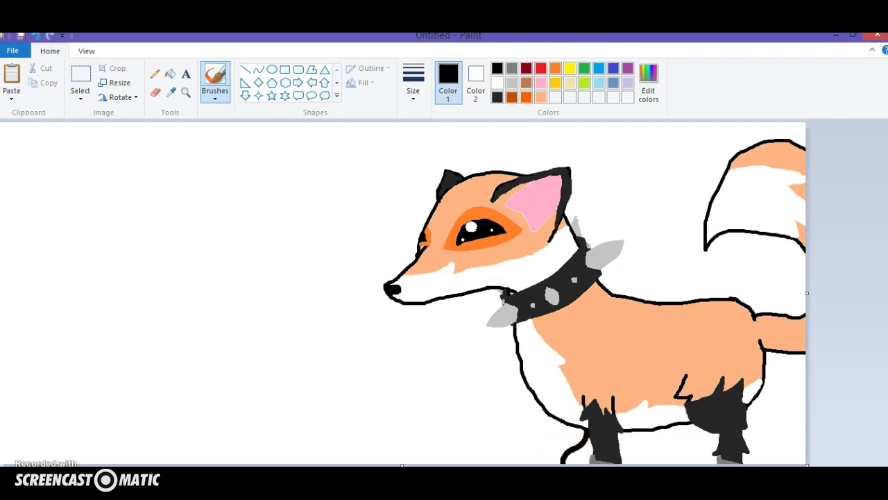
{"action": "mouse_move", "coordinate": [558, 423]}
{"action": "left_mouse_down"}
{"action": "mouse_move", "coordinate": [535, 440]}
{"action": "mouse_move", "coordinate": [535, 462]}
{"action": "left_mouse_up"}
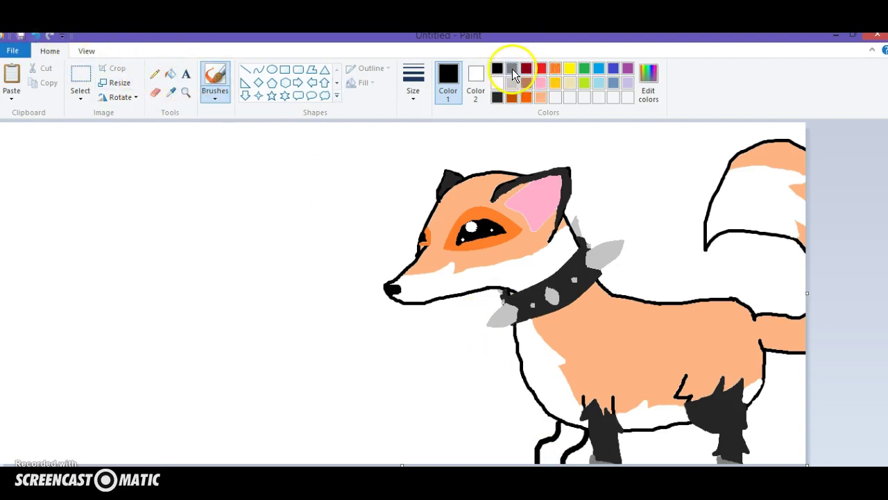
Fill the far front leg with the custom near-black colour and brush over the light gaps inside its outline
{"action": "left_click", "coordinate": [495, 99]}
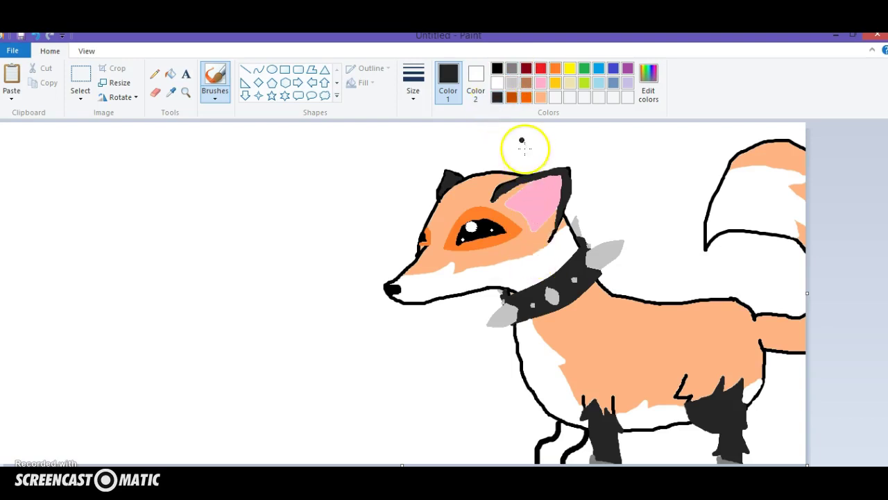
{"action": "left_click", "coordinate": [170, 74]}
{"action": "left_click", "coordinate": [545, 440]}
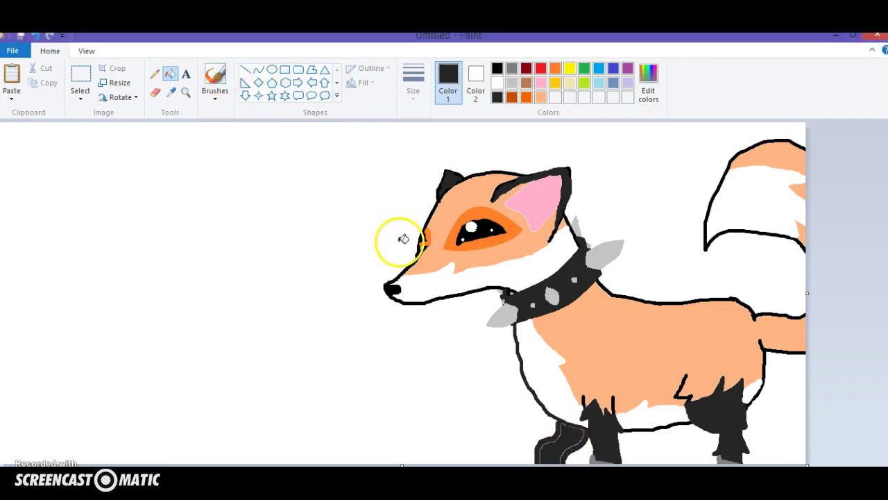
{"action": "left_click", "coordinate": [215, 79]}
{"action": "mouse_move", "coordinate": [621, 422]}
{"action": "left_mouse_down"}
{"action": "mouse_move", "coordinate": [612, 442]}
{"action": "mouse_move", "coordinate": [555, 437]}
{"action": "left_mouse_up"}
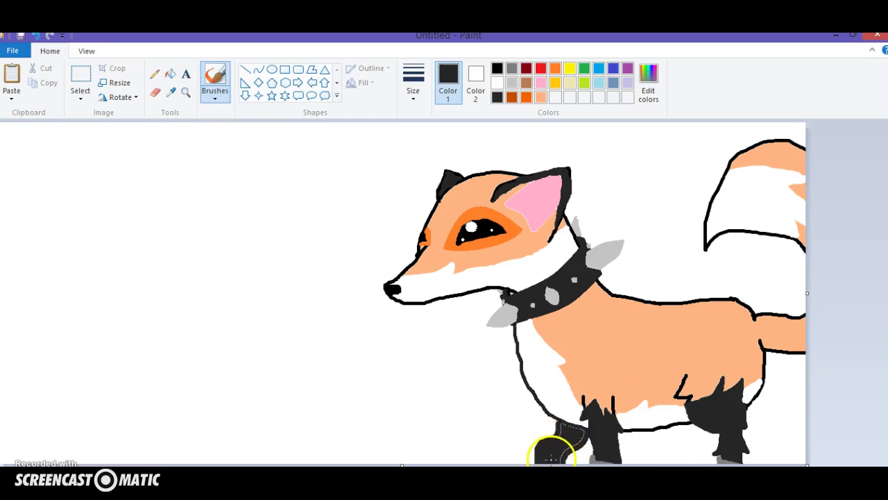
{"action": "mouse_move", "coordinate": [571, 444]}
{"action": "left_mouse_down"}
{"action": "mouse_move", "coordinate": [581, 429]}
{"action": "mouse_move", "coordinate": [562, 421]}
{"action": "mouse_move", "coordinate": [557, 429]}
{"action": "left_mouse_up"}
Paint the far front paw grey and set up a light grey brush in a different size
{"action": "left_click", "coordinate": [511, 69]}
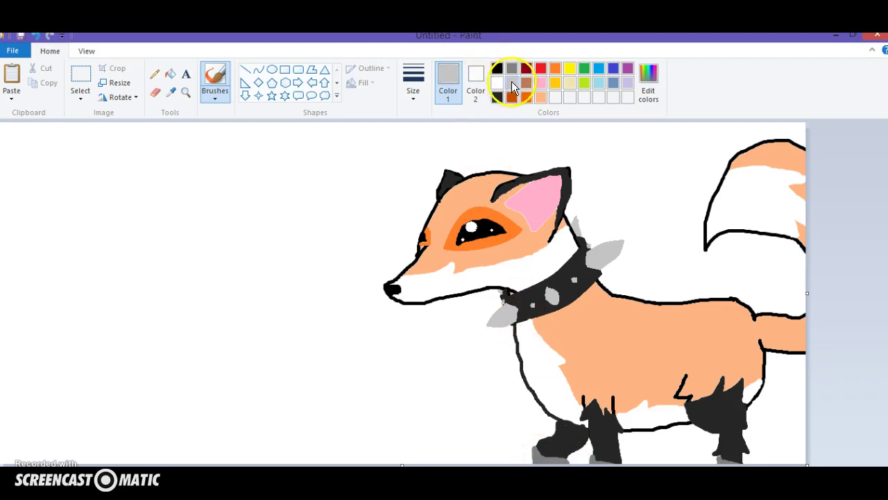
{"action": "left_click", "coordinate": [415, 83]}
{"action": "left_click", "coordinate": [444, 134]}
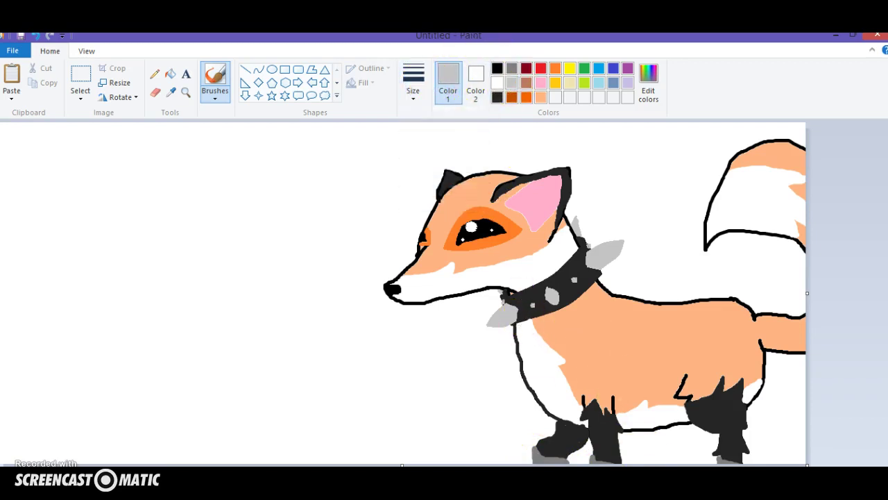